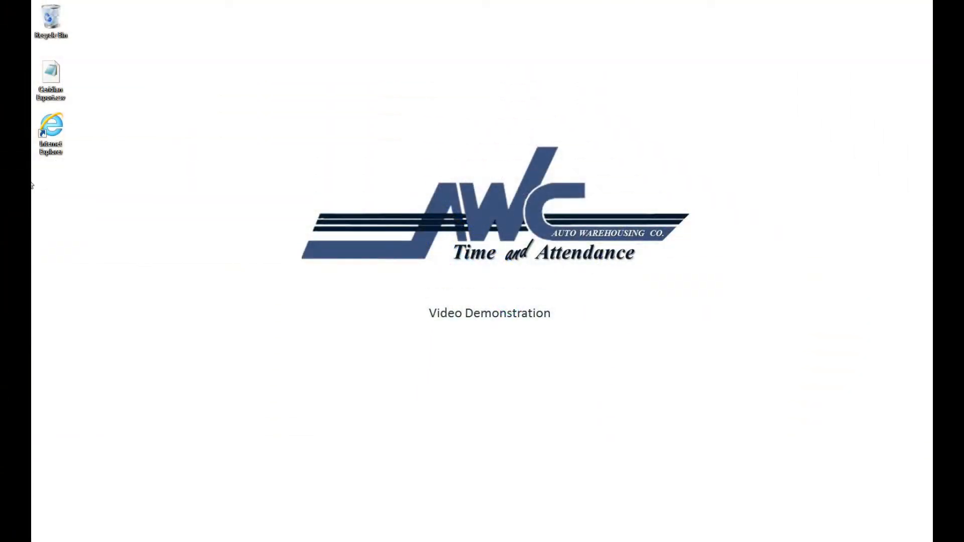
Launch Internet Explorer to open the AWC Time & Attendance site.
{"action": "double_click", "coordinate": [58, 137]}
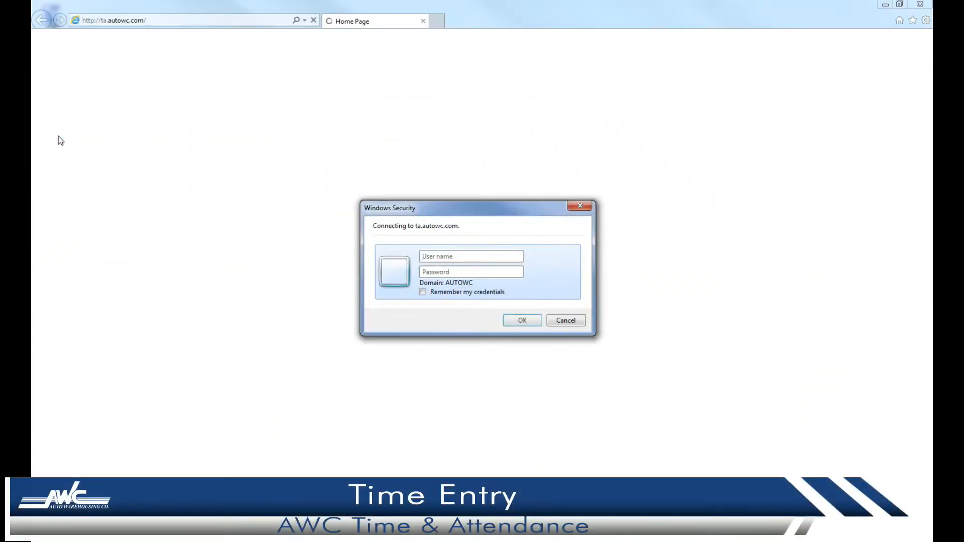
Log in with the supervisor user name to reach Ottawa's Associate Time entry page.
{"action": "type", "text": "tasupervisor"}
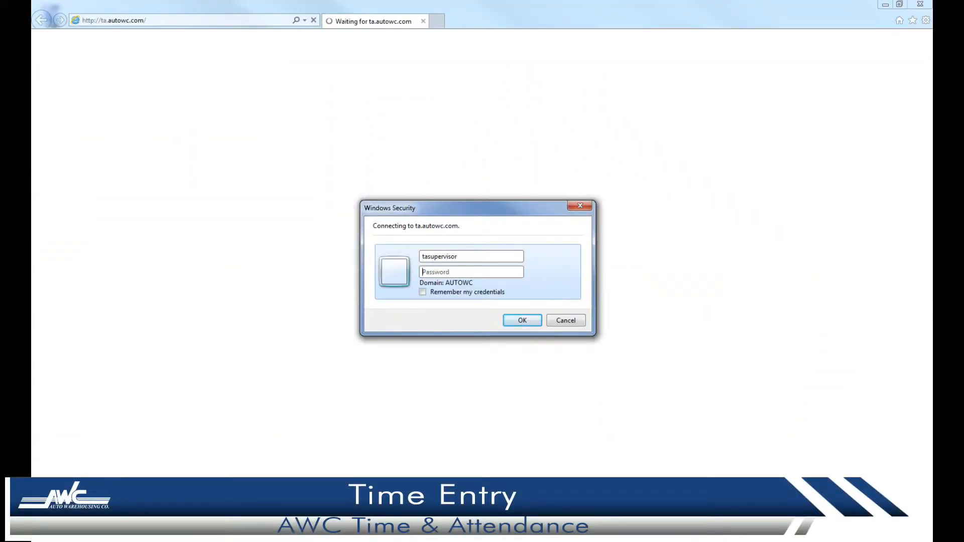
{"action": "key", "text": "Return"}
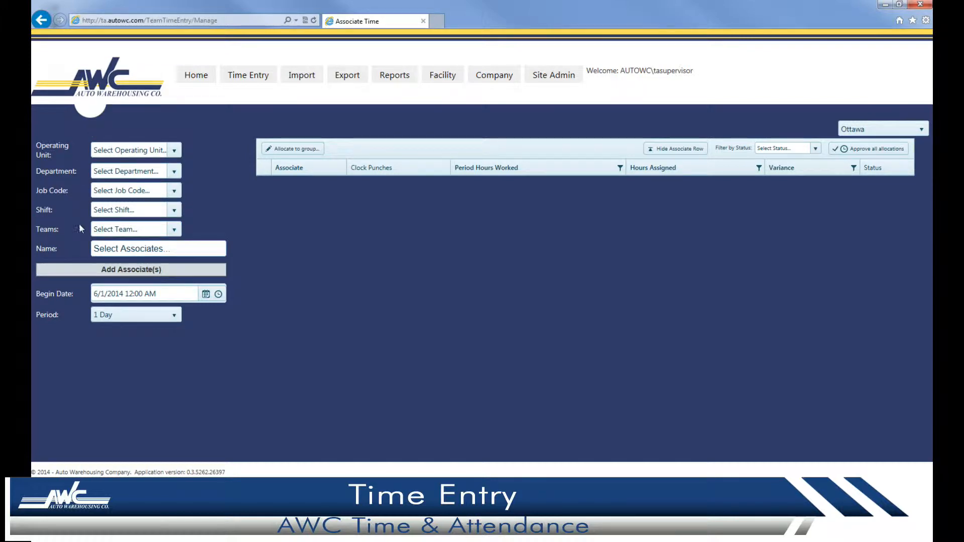
Filter associates to the Rail team and go to team member management.
{"action": "left_click", "coordinate": [173, 230]}
{"action": "left_click", "coordinate": [142, 302]}
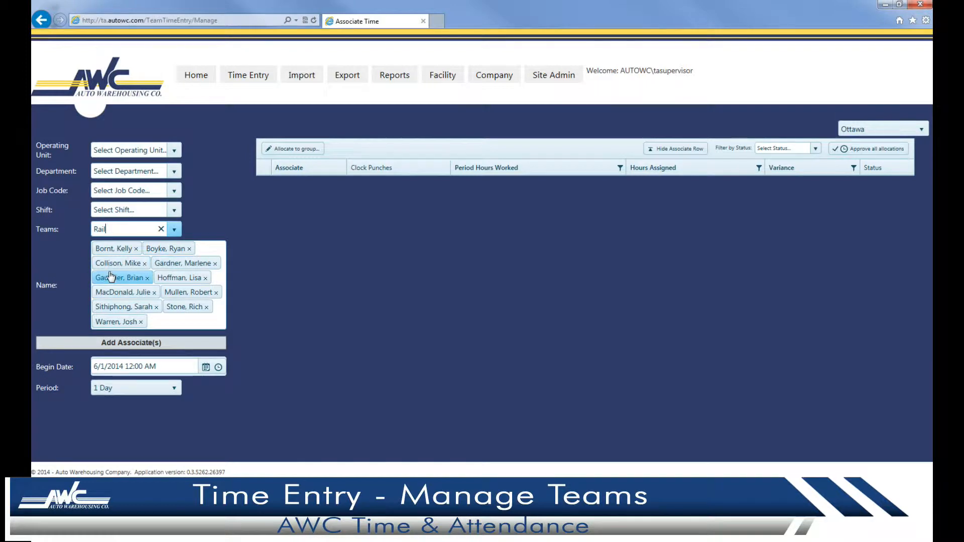
{"action": "mouse_move", "coordinate": [442, 81]}
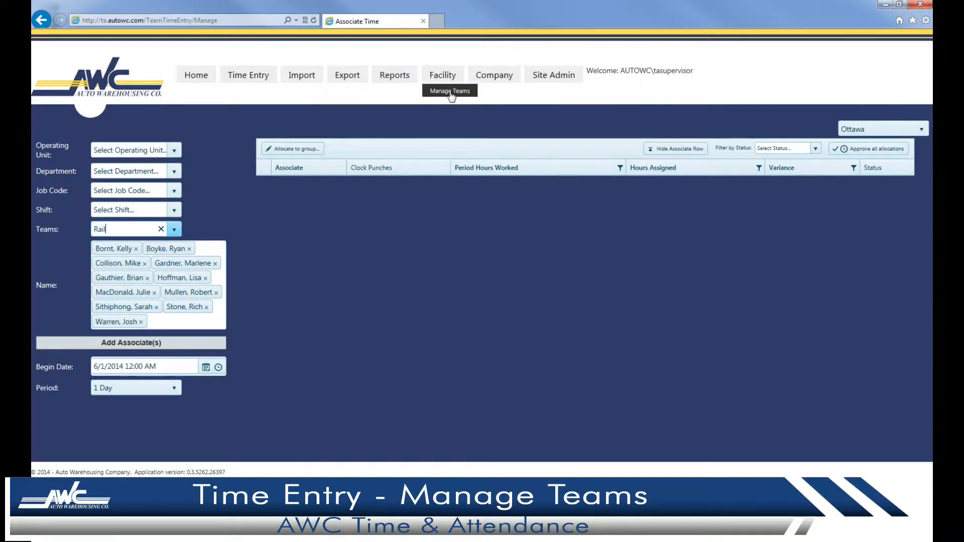
{"action": "left_click", "coordinate": [450, 93]}
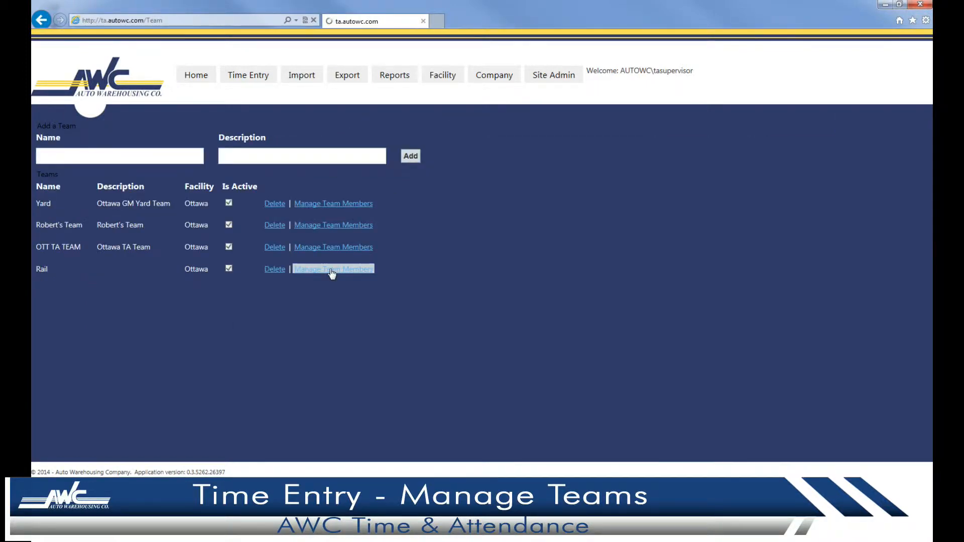
Add two more associates to the Rail team's member list.
{"action": "scroll", "coordinate": [109, 202], "scroll_direction": "down", "scroll_amount": 5}
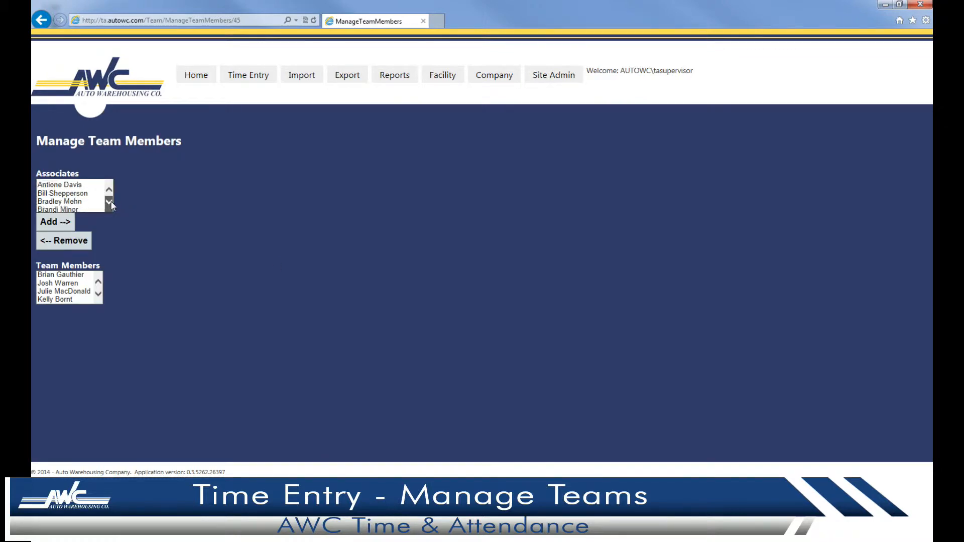
{"action": "left_click", "coordinate": [74, 199]}
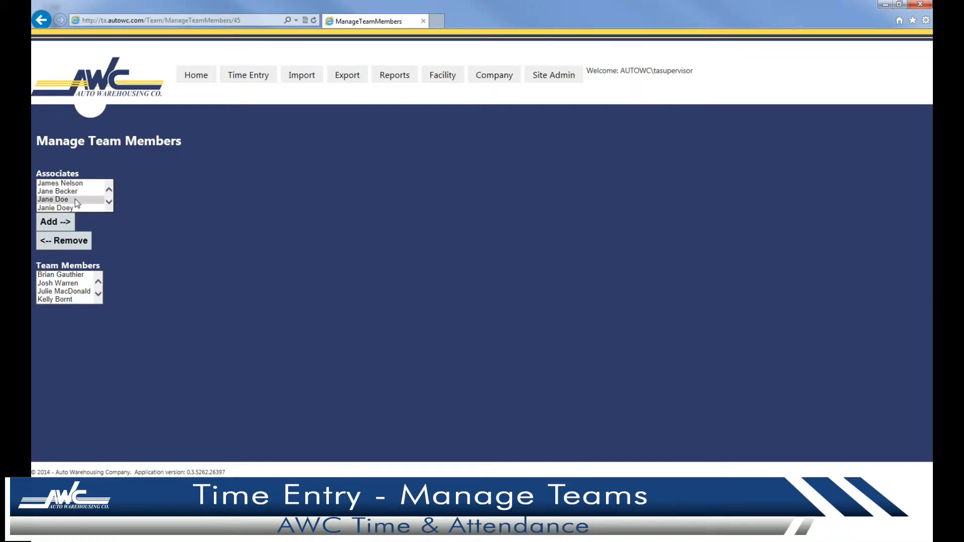
{"action": "left_click", "coordinate": [64, 224]}
{"action": "scroll", "coordinate": [109, 202], "scroll_direction": "down", "scroll_amount": 5}
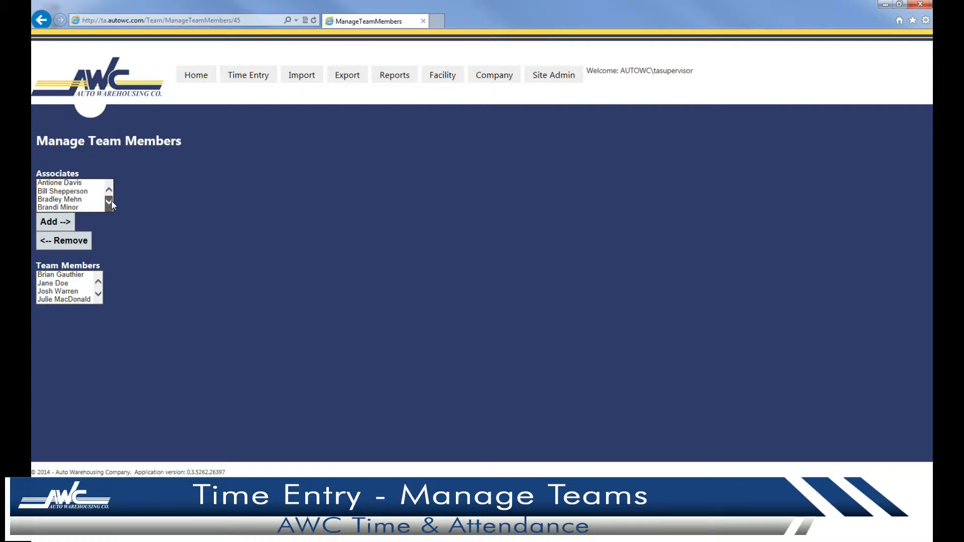
{"action": "scroll", "coordinate": [109, 202], "scroll_direction": "down", "scroll_amount": 1}
{"action": "left_click", "coordinate": [74, 207]}
{"action": "left_click", "coordinate": [56, 221]}
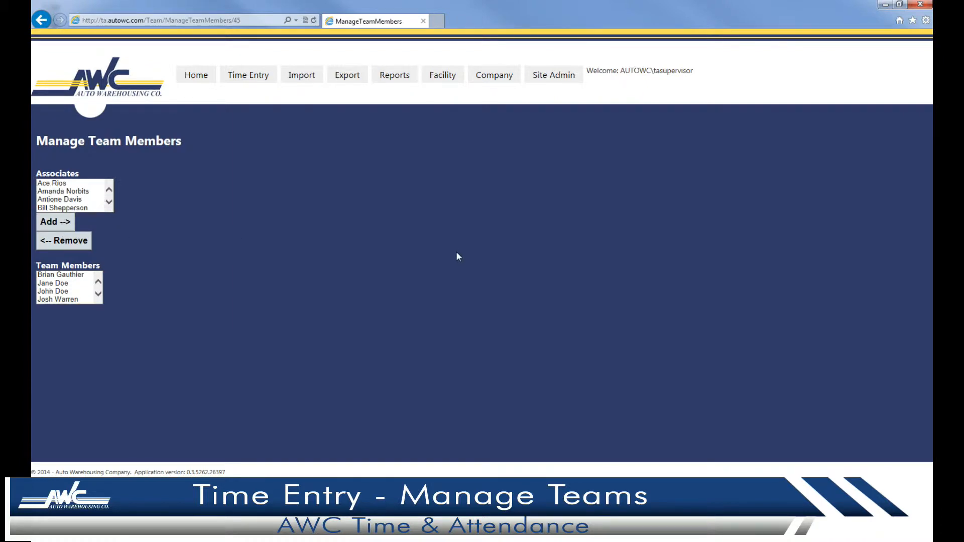
{"action": "left_click", "coordinate": [268, 77]}
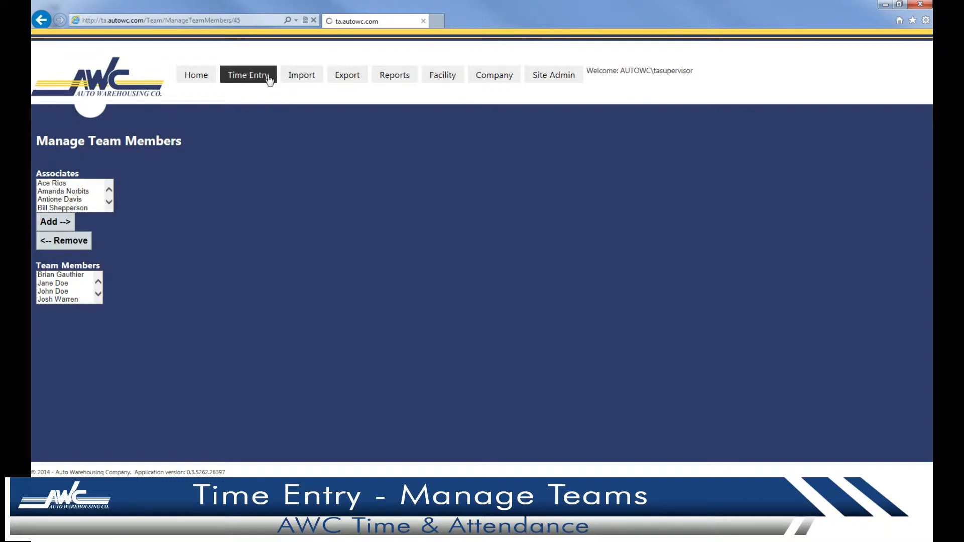
Show the Rail team's associates and punches with begin date May 28, 2014.
{"action": "left_click", "coordinate": [174, 230]}
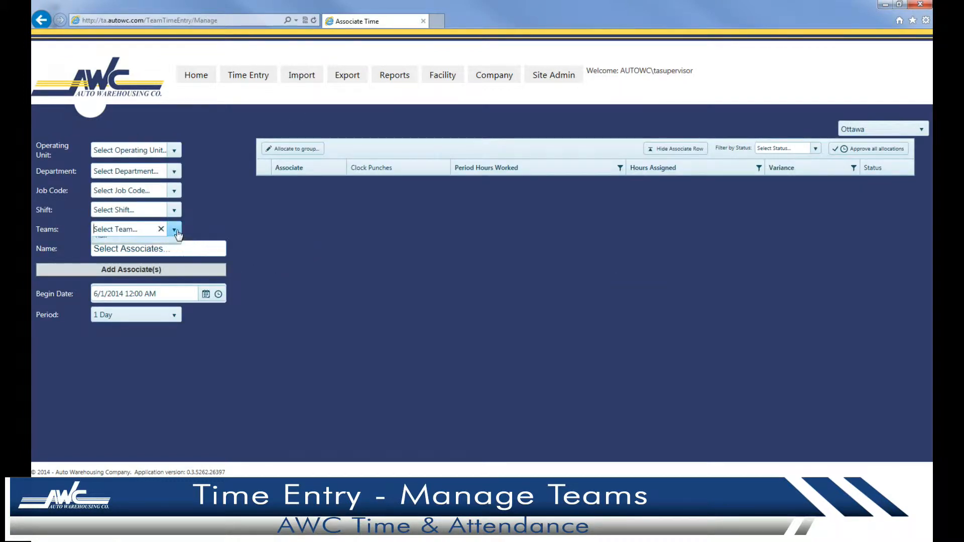
{"action": "left_click", "coordinate": [150, 299]}
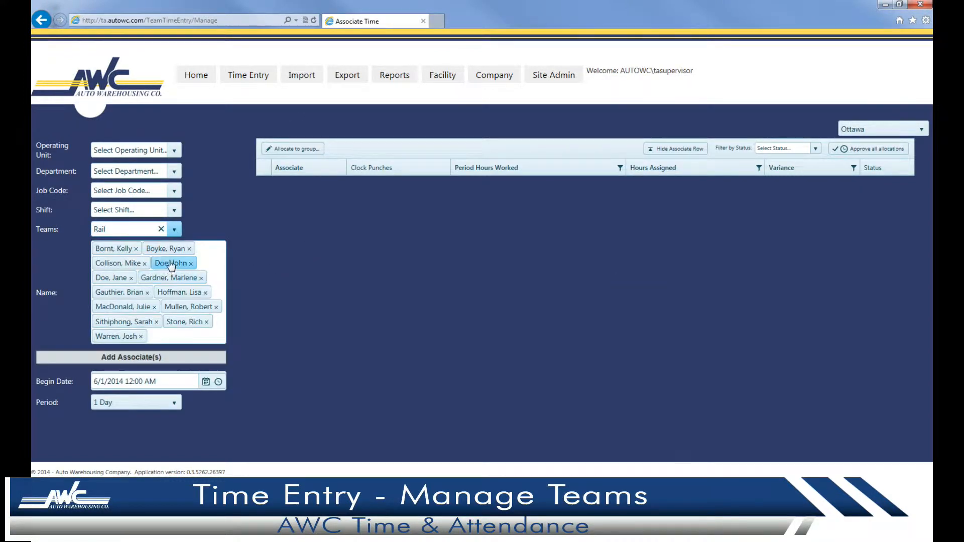
{"action": "left_click", "coordinate": [205, 383]}
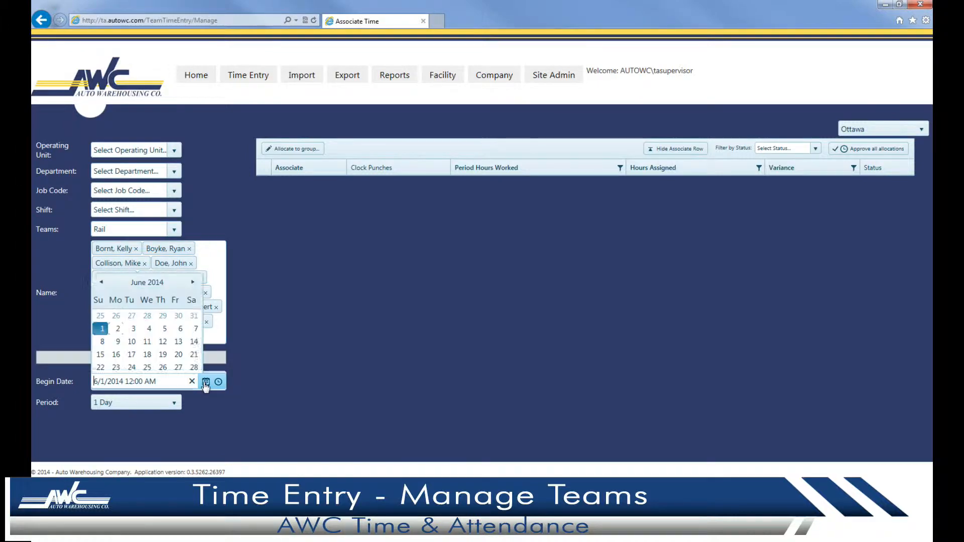
{"action": "left_click", "coordinate": [101, 245]}
{"action": "left_click", "coordinate": [147, 332]}
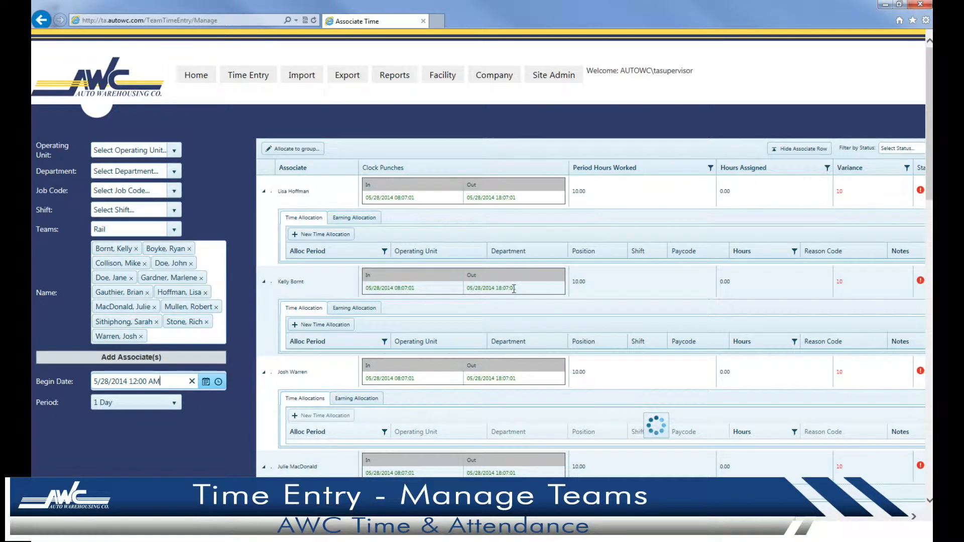
{"action": "left_click_drag", "start_coordinate": [520, 517], "coordinate": [633, 536]}
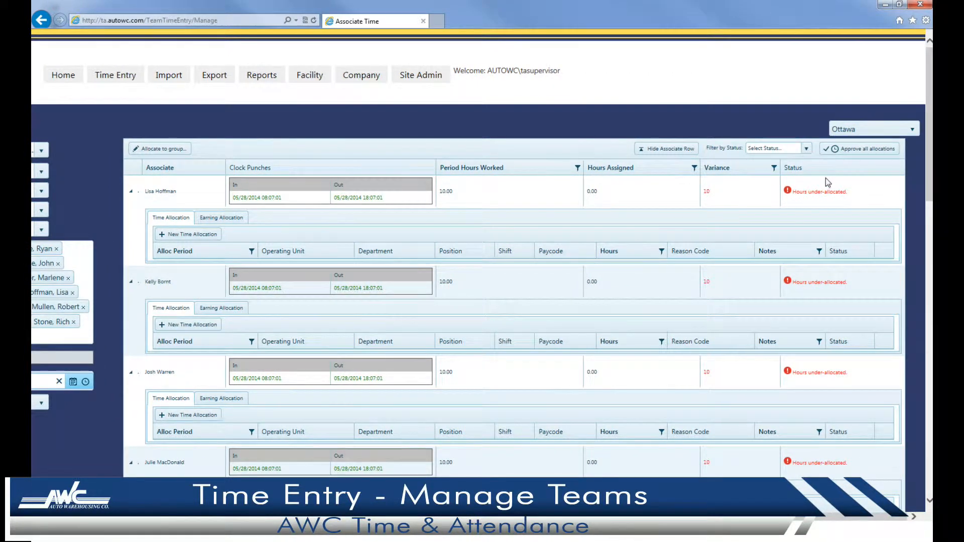
{"action": "left_click_drag", "start_coordinate": [927, 158], "coordinate": [928, 446]}
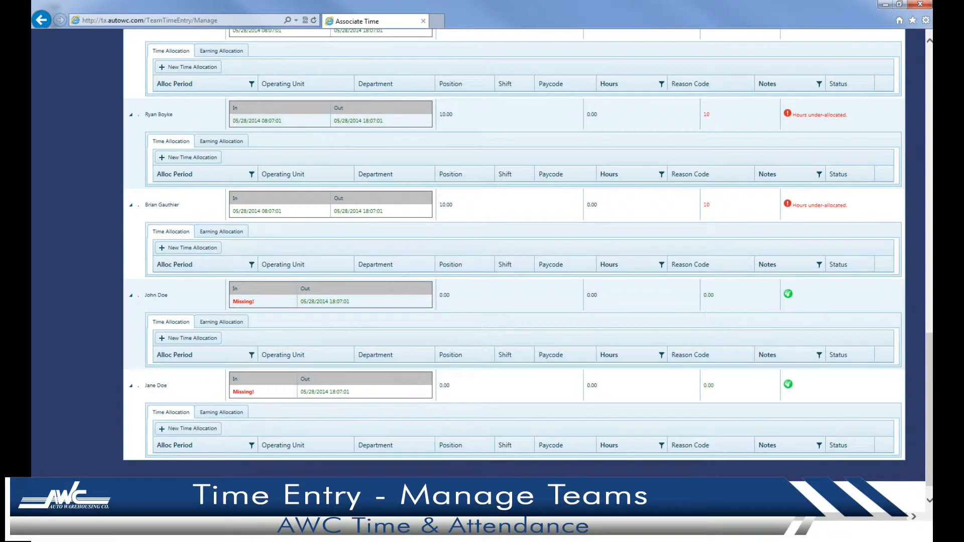
{"action": "left_click_drag", "start_coordinate": [929, 487], "coordinate": [931, 181]}
Allocate 8 Regular hours to every associate under 064 Ottawa North, department 513 - Rail.
{"action": "left_click", "coordinate": [174, 149]}
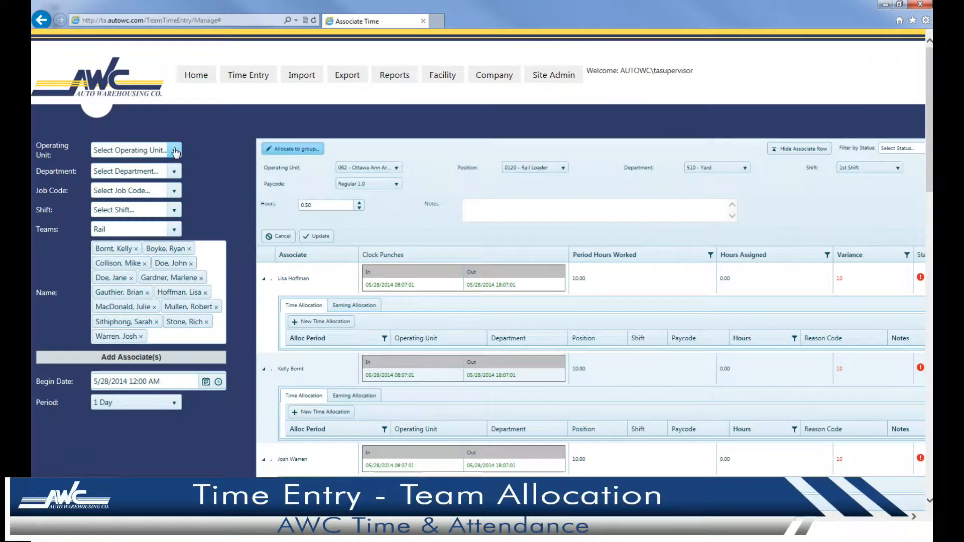
{"action": "left_click", "coordinate": [381, 168]}
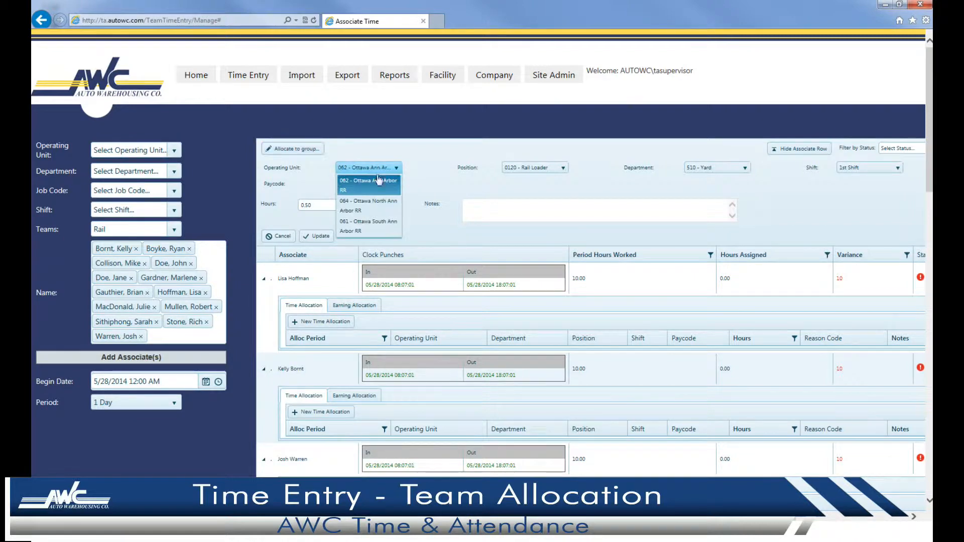
{"action": "left_click", "coordinate": [378, 205]}
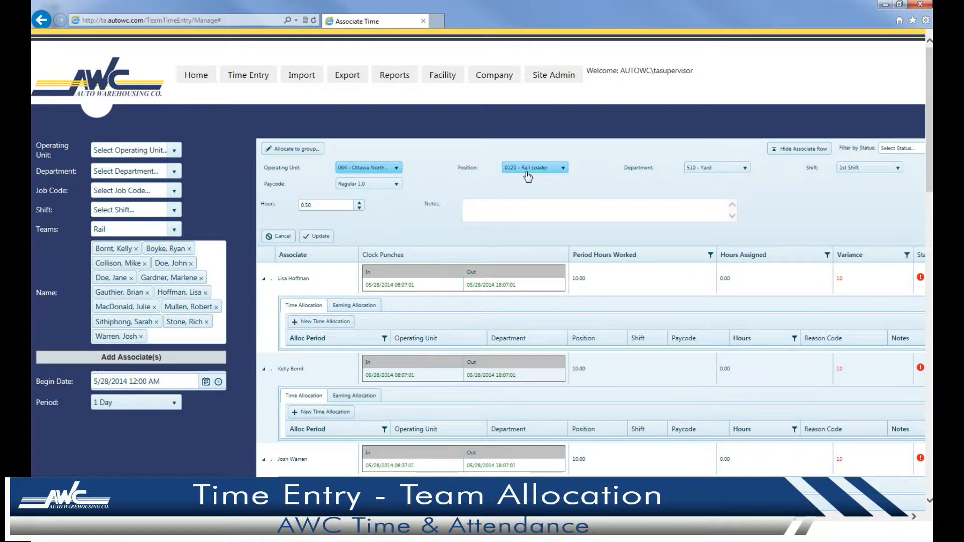
{"action": "left_click", "coordinate": [727, 168]}
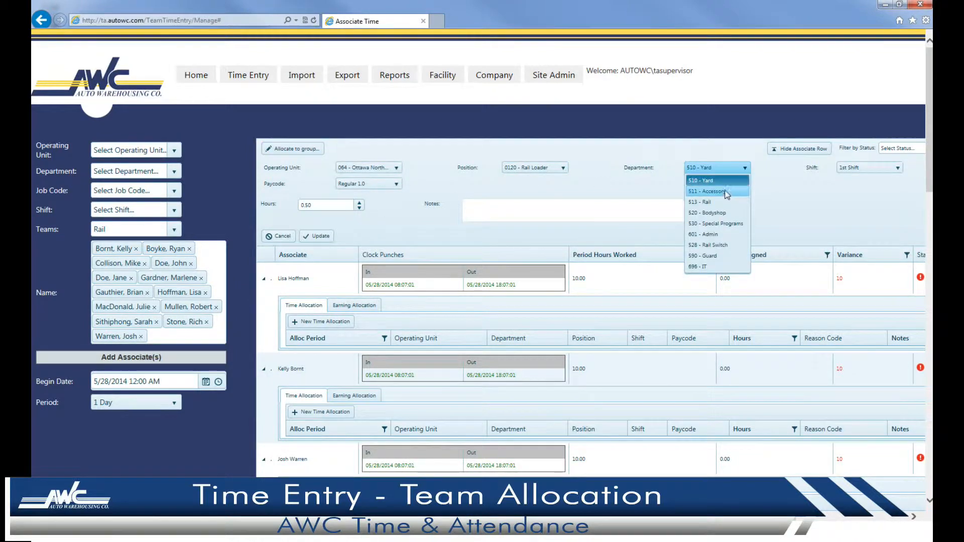
{"action": "left_click", "coordinate": [725, 203]}
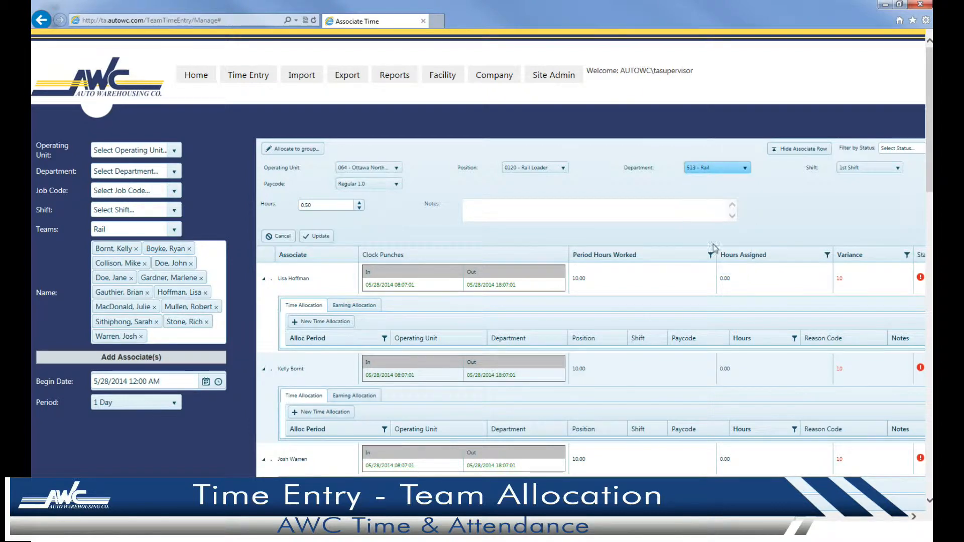
{"action": "left_click_drag", "start_coordinate": [527, 516], "coordinate": [641, 517]}
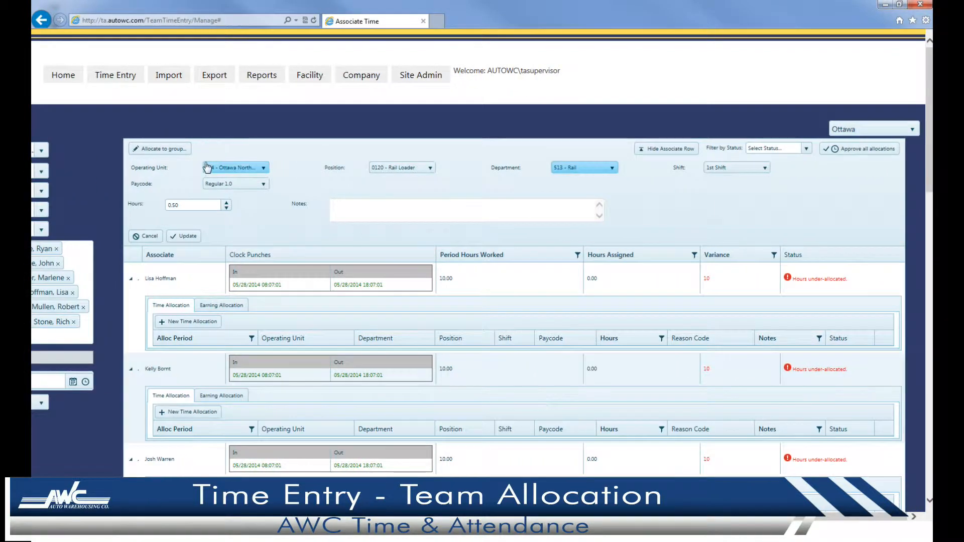
{"action": "left_click", "coordinate": [210, 204]}
{"action": "key", "text": "BackSpace"}
{"action": "key", "text": "BackSpace"}
{"action": "key", "text": "BackSpace"}
{"action": "type", "text": "8"}
{"action": "left_click", "coordinate": [193, 236]}
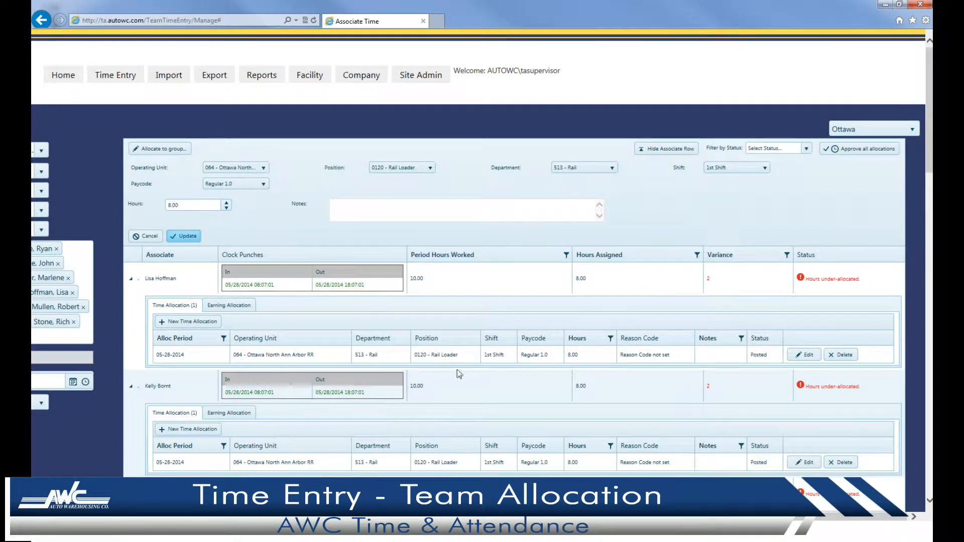
Allocate 2 Overtime 1.5 hours to every associate, then scroll to the over-allocated rows.
{"action": "left_click", "coordinate": [240, 184]}
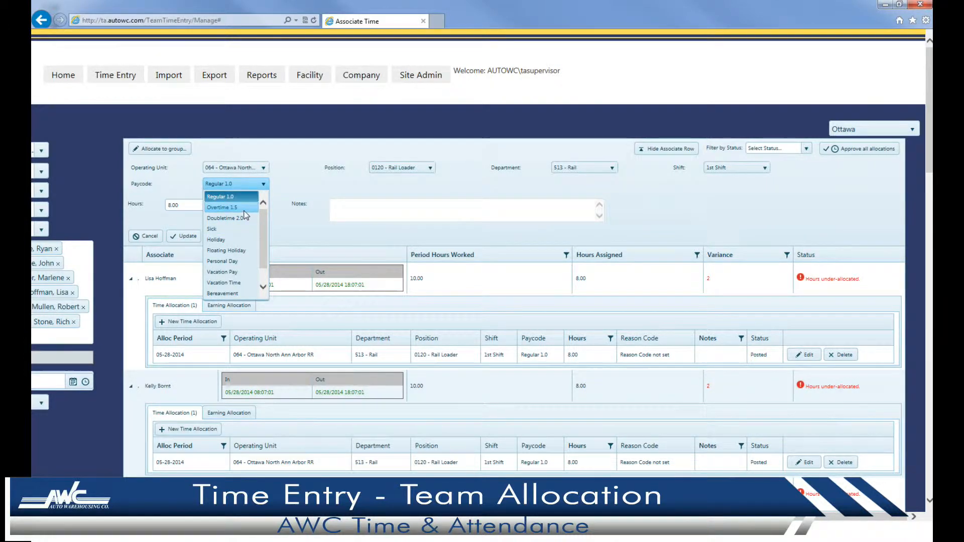
{"action": "left_click", "coordinate": [241, 208]}
{"action": "left_click", "coordinate": [197, 203]}
{"action": "key", "text": "BackSpace"}
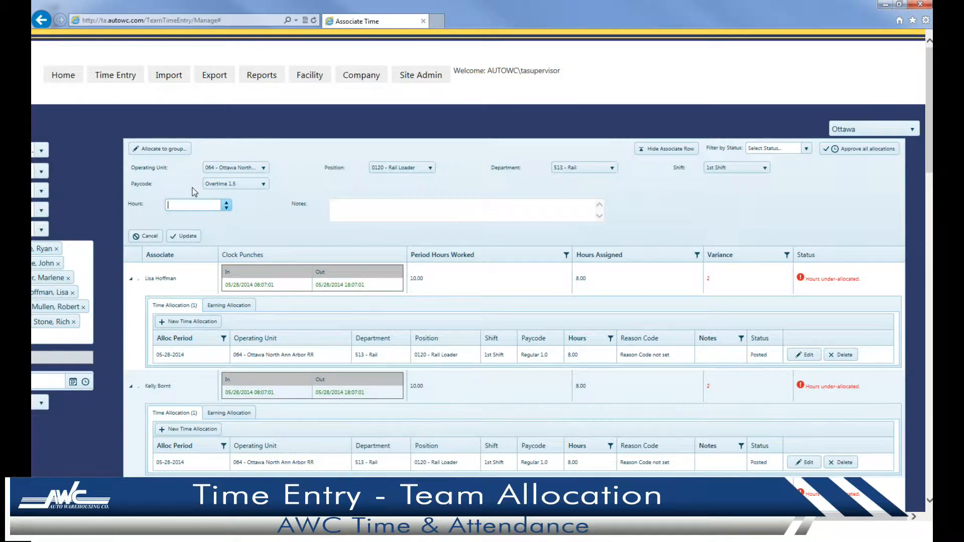
{"action": "left_click", "coordinate": [183, 236]}
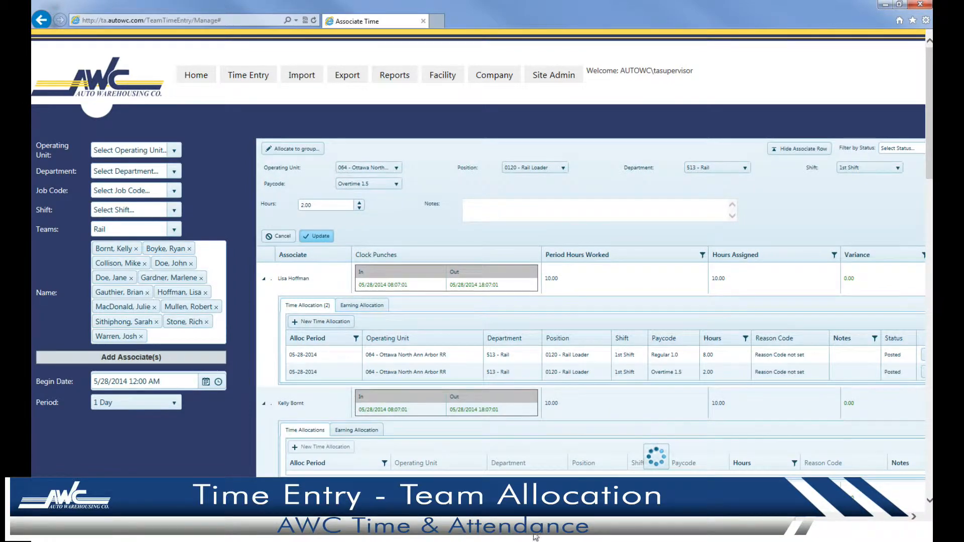
{"action": "left_click_drag", "start_coordinate": [535, 537], "coordinate": [704, 534]}
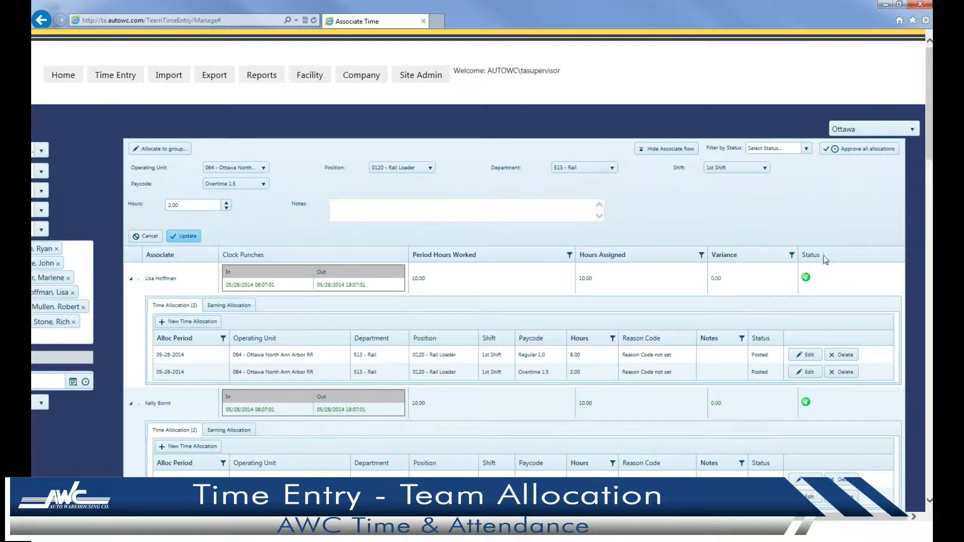
{"action": "scroll", "coordinate": [514, 266], "scroll_direction": "down", "scroll_amount": 10}
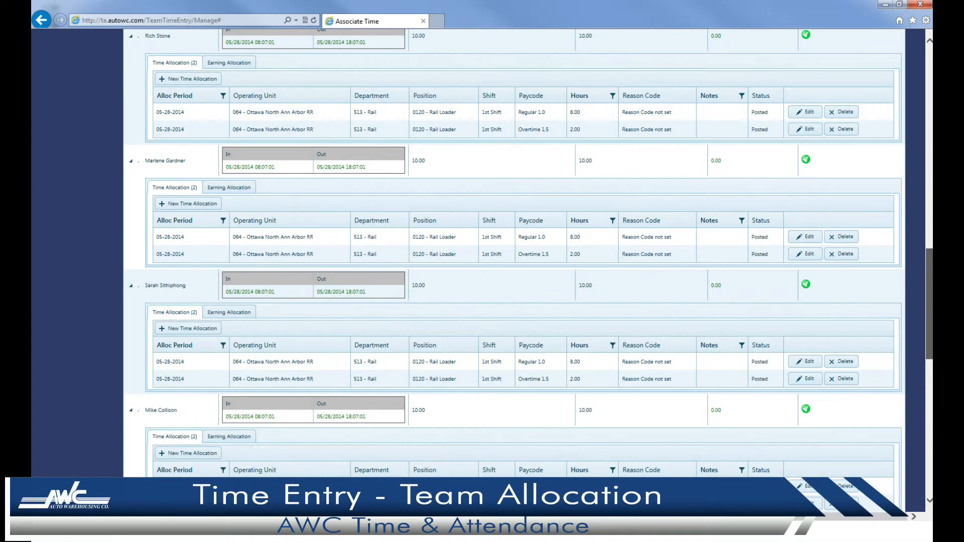
{"action": "scroll", "coordinate": [673, 291], "scroll_direction": "down", "scroll_amount": 10}
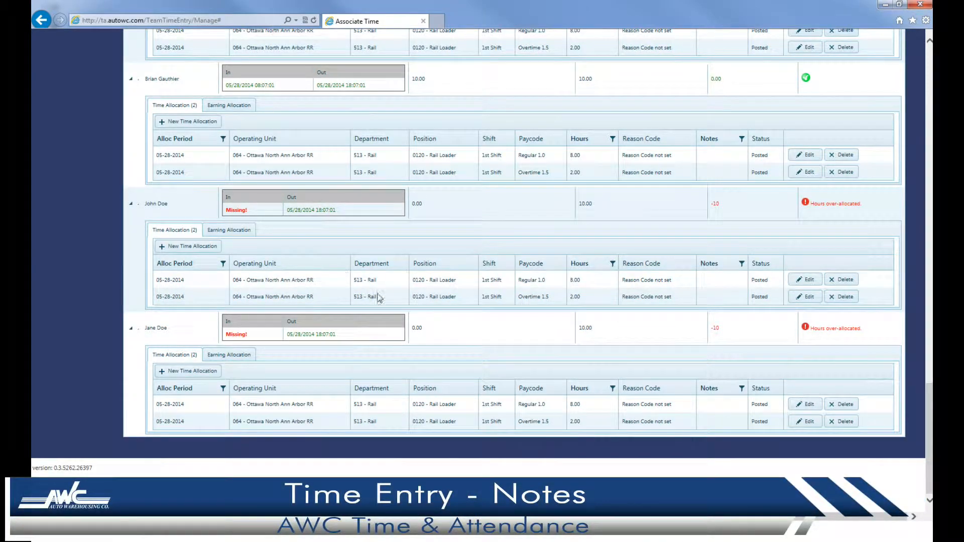
Add the late-enrollment, couldn't-clock-in note to the first associate's Regular 1.0 allocation.
{"action": "left_click", "coordinate": [812, 283]}
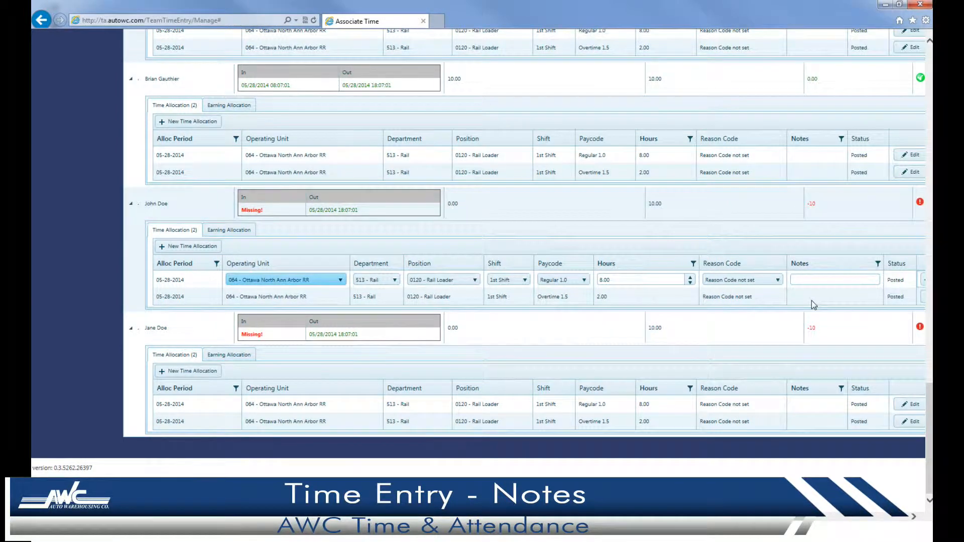
{"action": "left_click", "coordinate": [821, 280]}
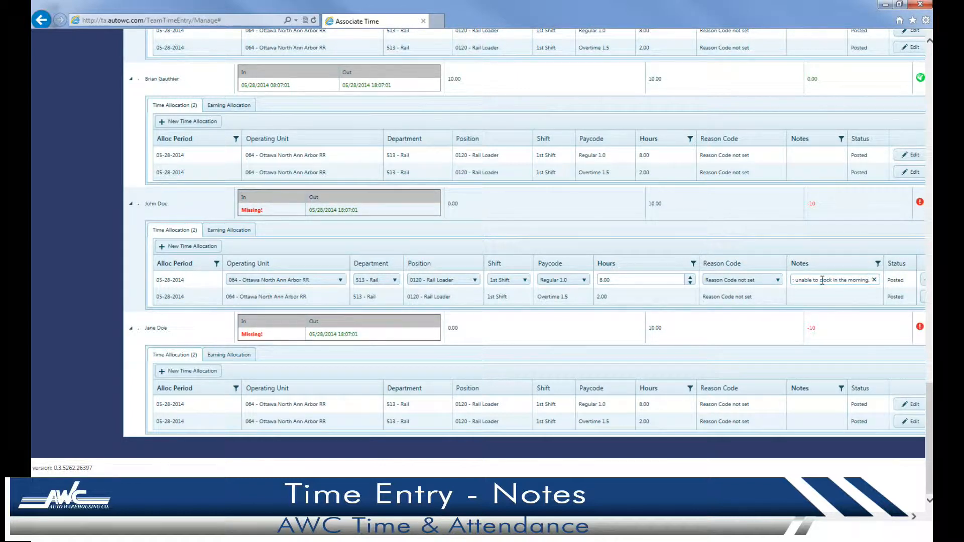
{"action": "triple_click", "coordinate": [822, 280]}
{"action": "left_click", "coordinate": [857, 280]}
{"action": "left_click_drag", "start_coordinate": [791, 524], "coordinate": [899, 524]}
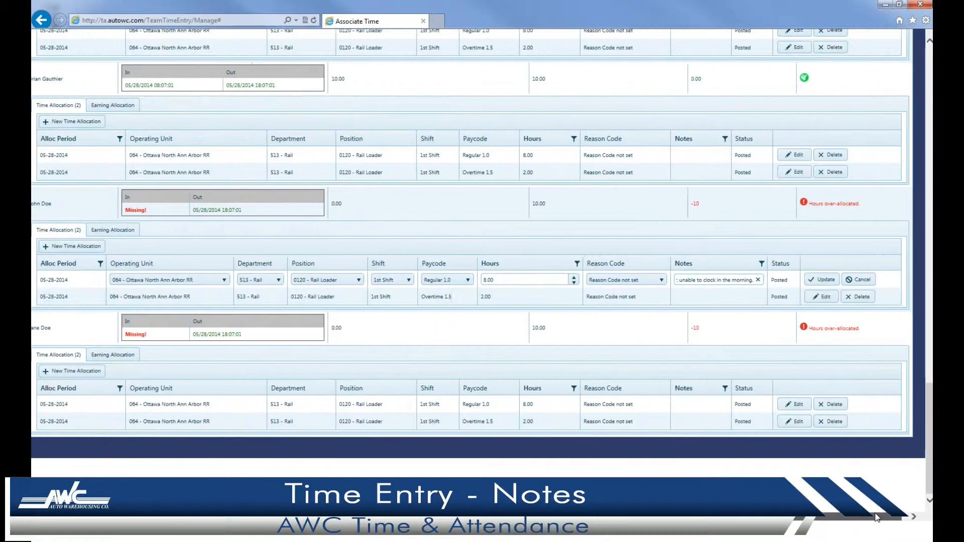
{"action": "left_click", "coordinate": [819, 280]}
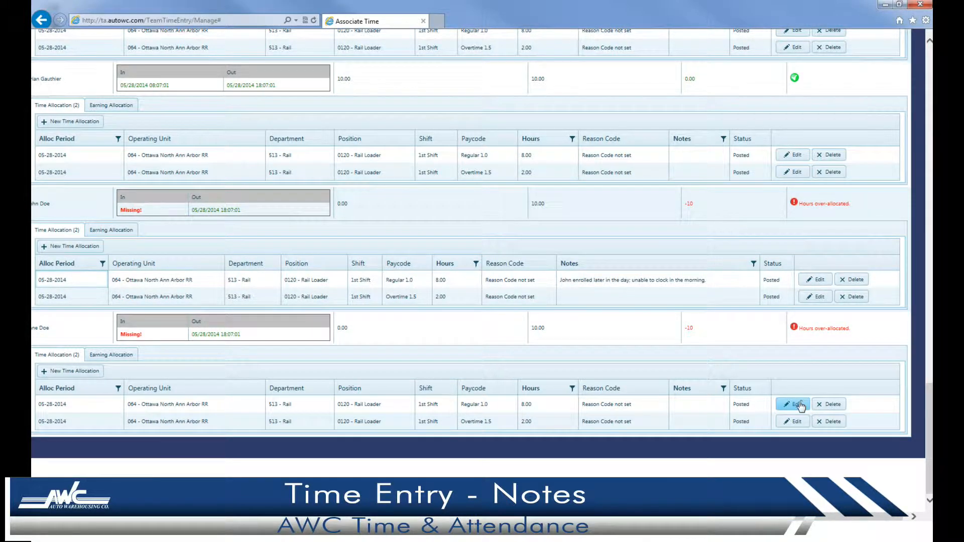
Paste the same late-enrollment note onto the second associate's Regular 1.0 allocation and save.
{"action": "left_click", "coordinate": [793, 404]}
{"action": "left_click", "coordinate": [796, 404]}
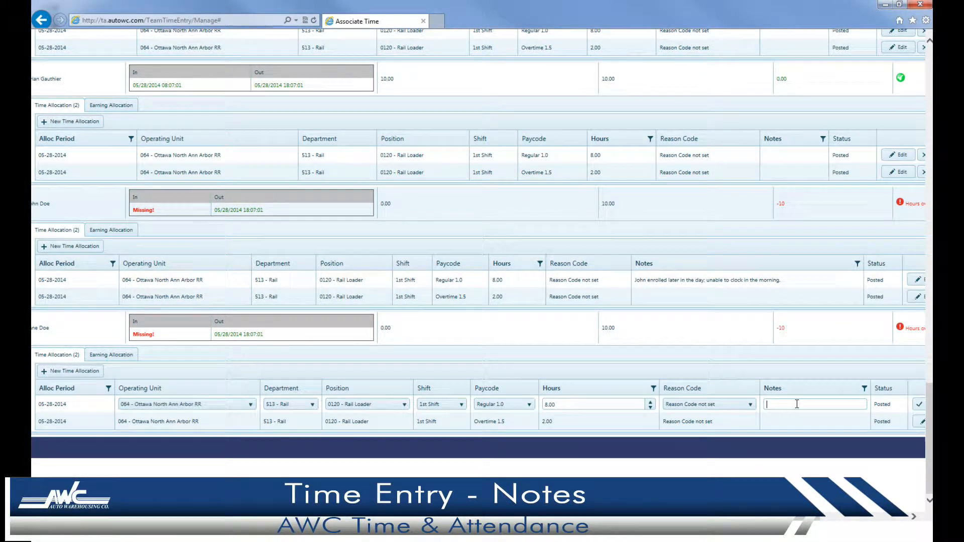
{"action": "key", "text": "ctrl+v"}
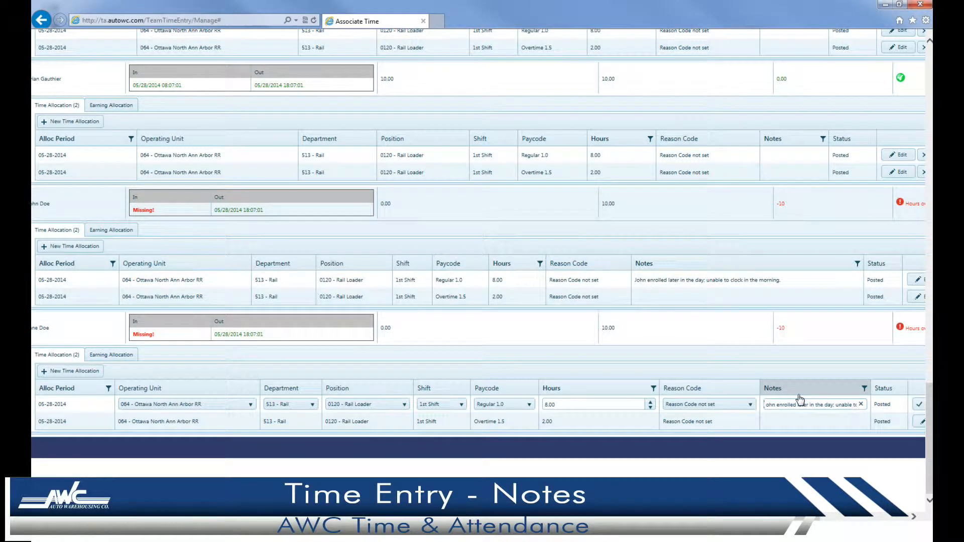
{"action": "type", "text": "ane"}
{"action": "key", "text": "Right"}
{"action": "key", "text": "Right"}
{"action": "key", "text": "Right"}
{"action": "key", "text": "Right"}
{"action": "key", "text": "Right"}
{"action": "key", "text": "Right"}
{"action": "key", "text": "Right"}
{"action": "key", "text": "Right"}
{"action": "key", "text": "Right"}
{"action": "key", "text": "Right"}
{"action": "key", "text": "Right"}
{"action": "key", "text": "Right"}
{"action": "key", "text": "Right"}
{"action": "key", "text": "Right"}
{"action": "key", "text": "Right"}
{"action": "key", "text": "Right"}
{"action": "key", "text": "Right"}
{"action": "key", "text": "Right"}
{"action": "key", "text": "Right"}
{"action": "key", "text": "Right"}
{"action": "left_click_drag", "start_coordinate": [811, 516], "coordinate": [907, 516]}
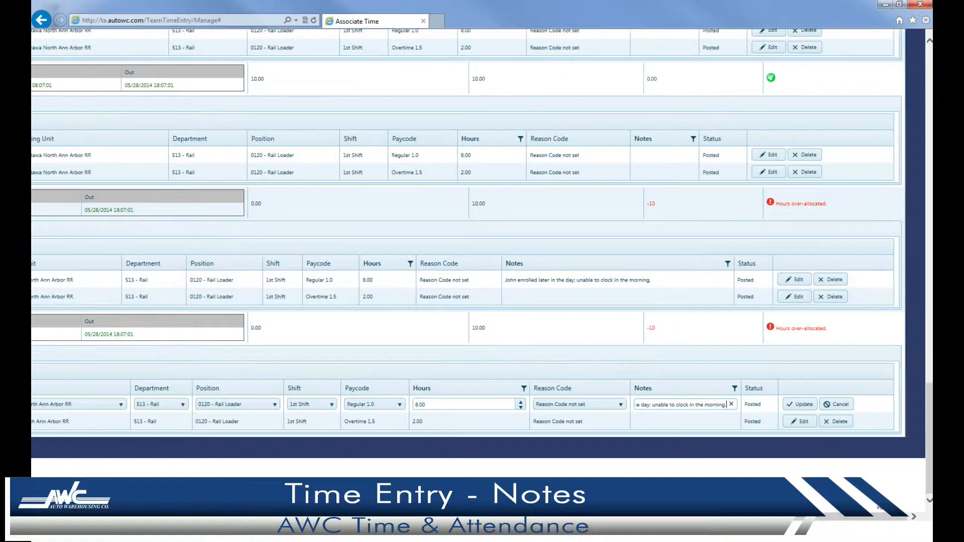
{"action": "left_click", "coordinate": [809, 406]}
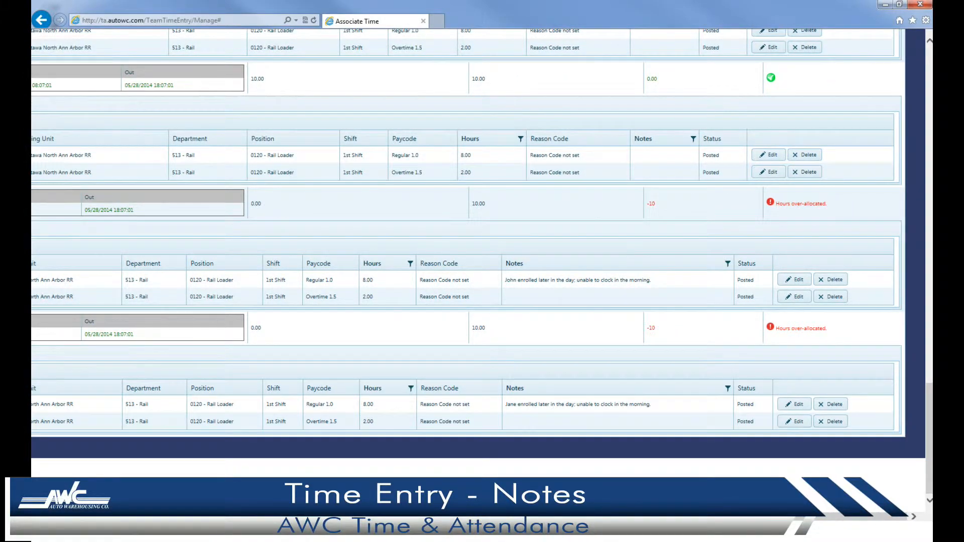
{"action": "left_click_drag", "start_coordinate": [617, 516], "coordinate": [778, 516]}
{"action": "left_click_drag", "start_coordinate": [931, 438], "coordinate": [930, 100]}
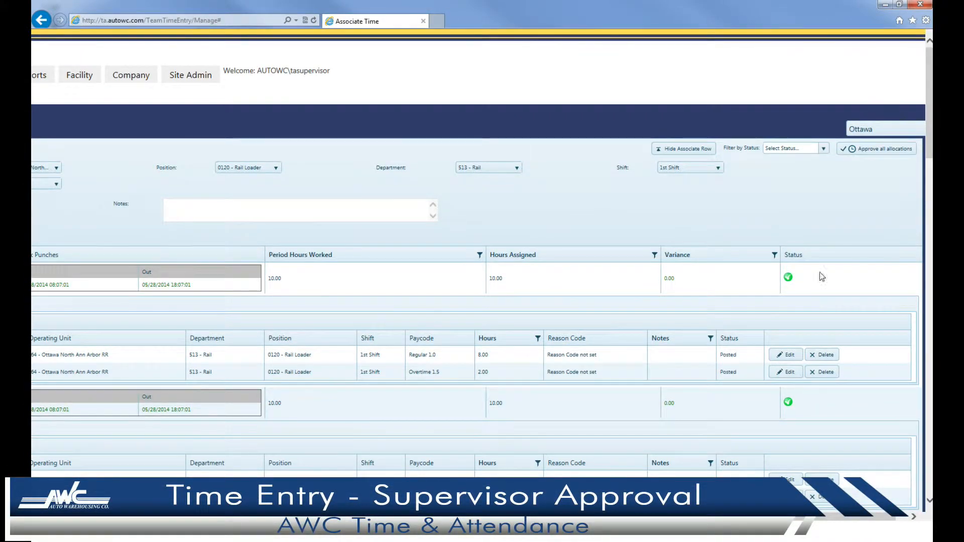
Approve all Rail allocations to Supervisor Final and enter the payroll admin user name.
{"action": "left_click", "coordinate": [874, 149]}
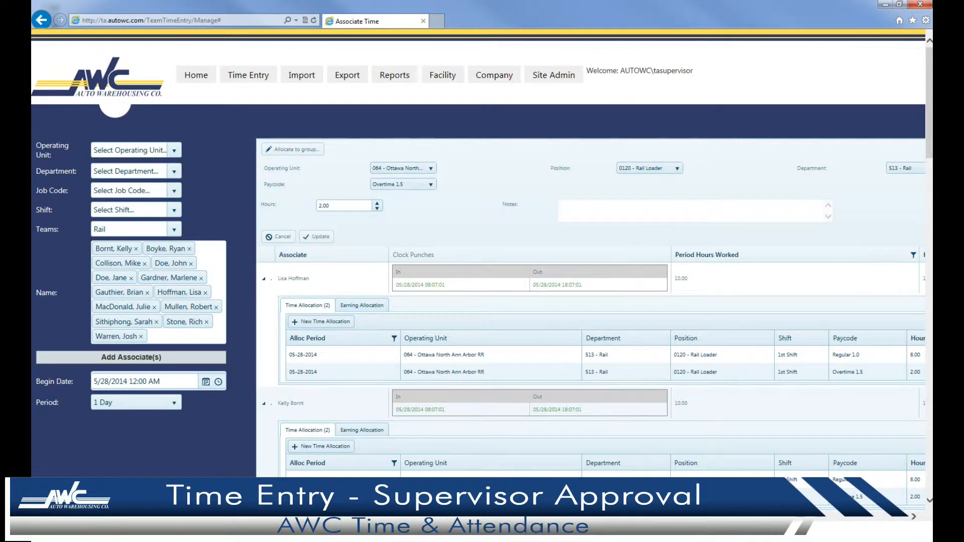
{"action": "left_click_drag", "start_coordinate": [587, 516], "coordinate": [889, 540]}
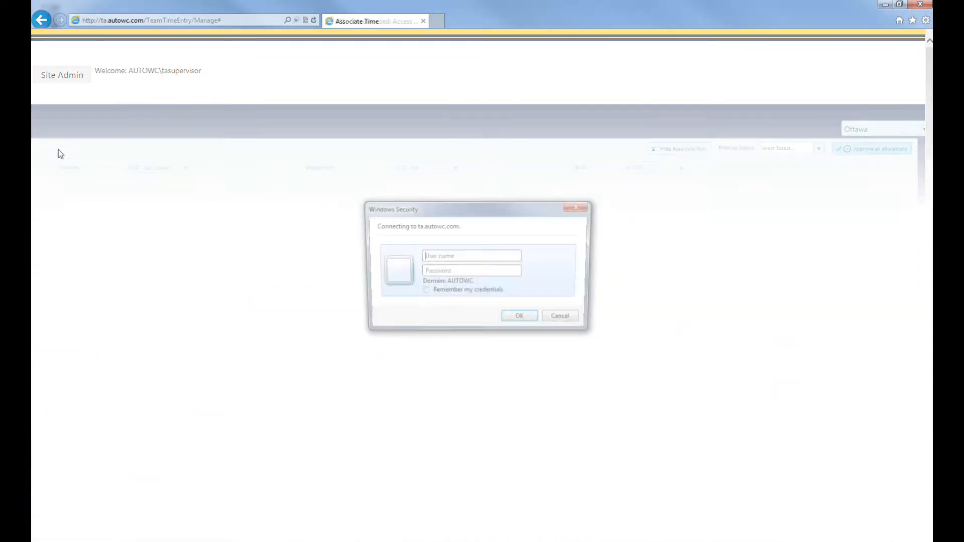
{"action": "type", "text": "tapayrolladmin"}
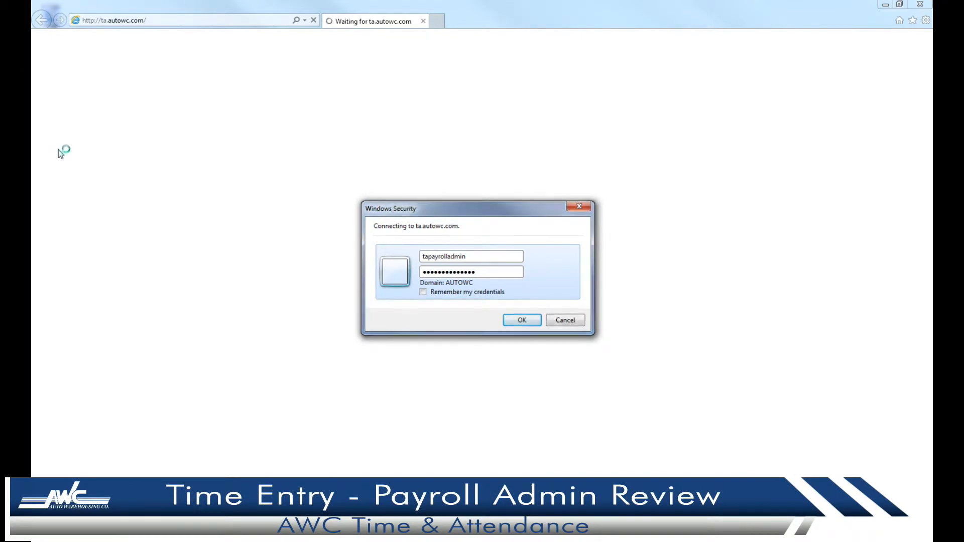
Sign in as payroll admin and load the Rail team's allocations for May 28, 2014.
{"action": "key", "text": "Return"}
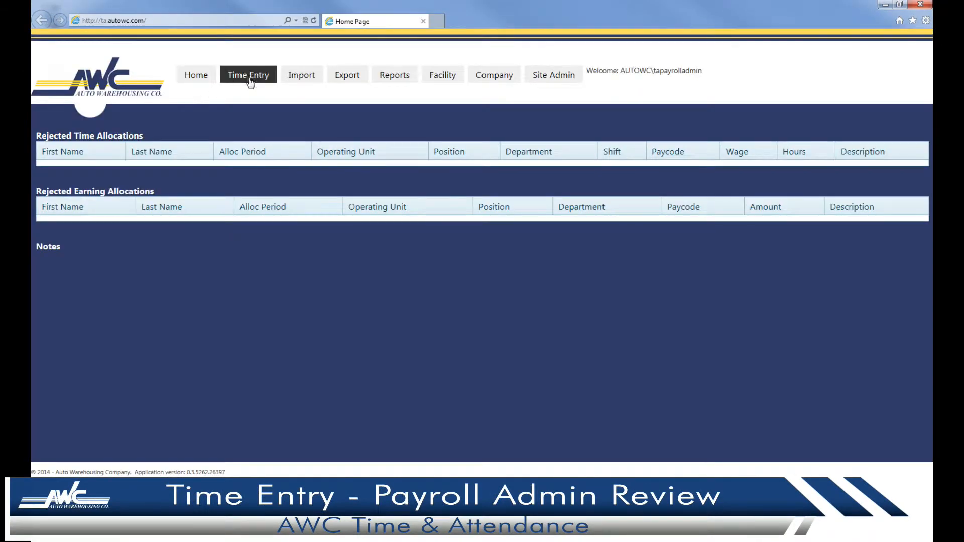
{"action": "left_click", "coordinate": [251, 80]}
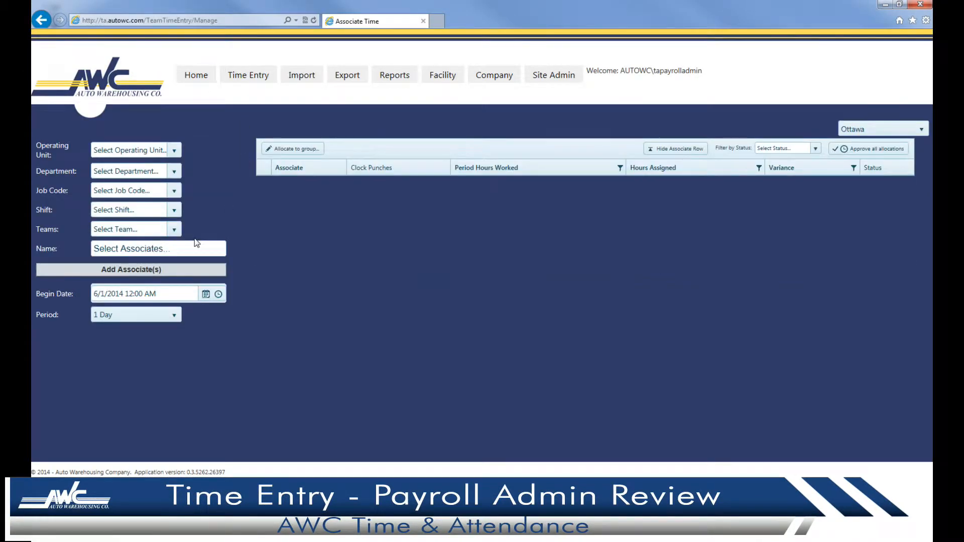
{"action": "left_click", "coordinate": [174, 229]}
{"action": "left_click", "coordinate": [155, 303]}
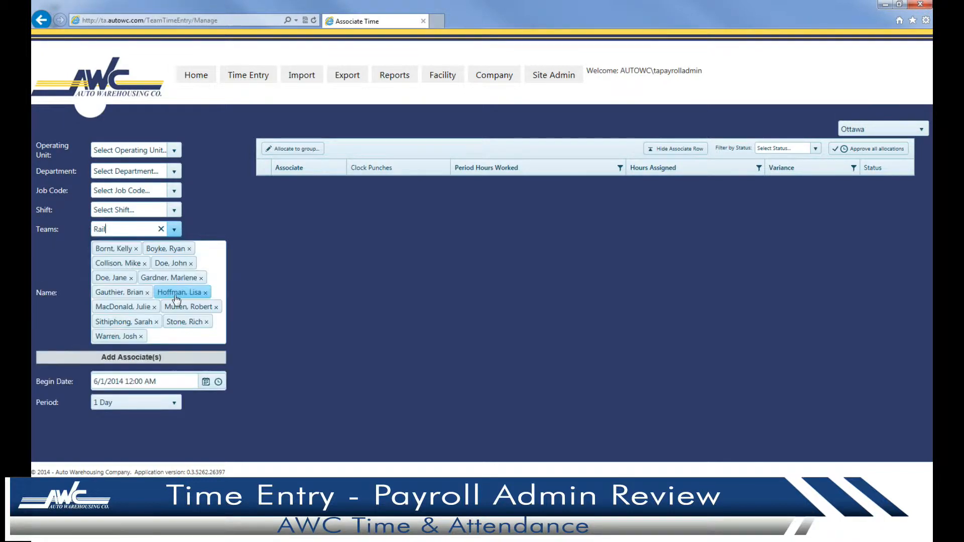
{"action": "left_click", "coordinate": [206, 382]}
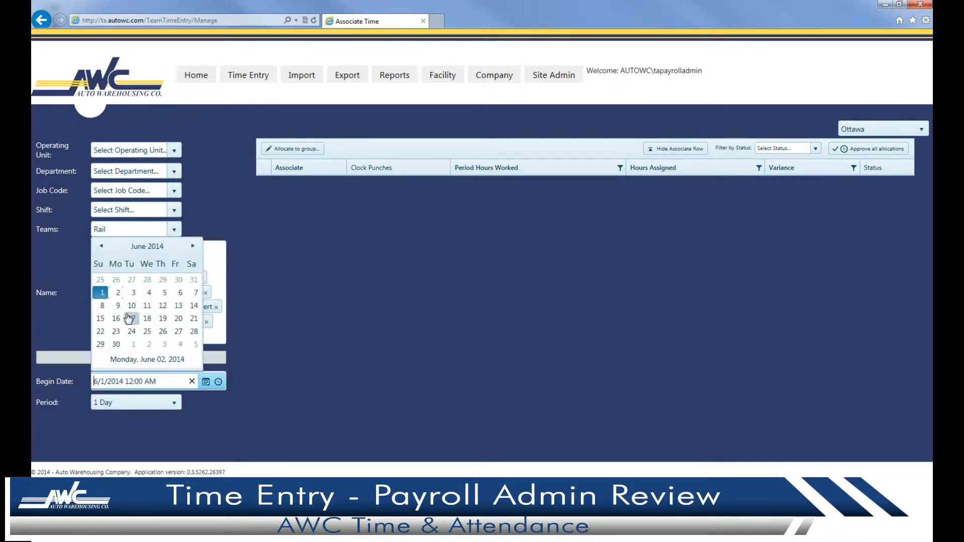
{"action": "left_click", "coordinate": [101, 246]}
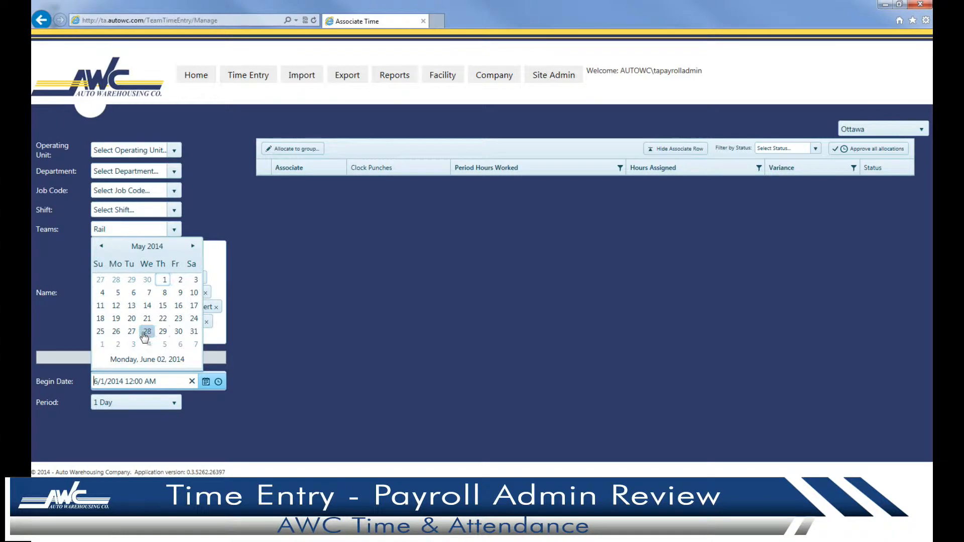
{"action": "left_click", "coordinate": [146, 331]}
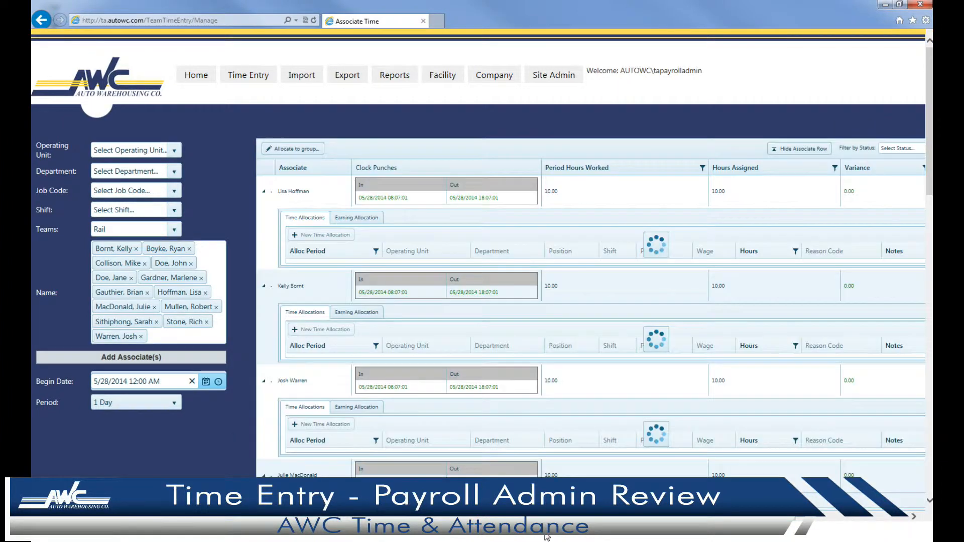
{"action": "left_click_drag", "start_coordinate": [386, 516], "coordinate": [502, 516]}
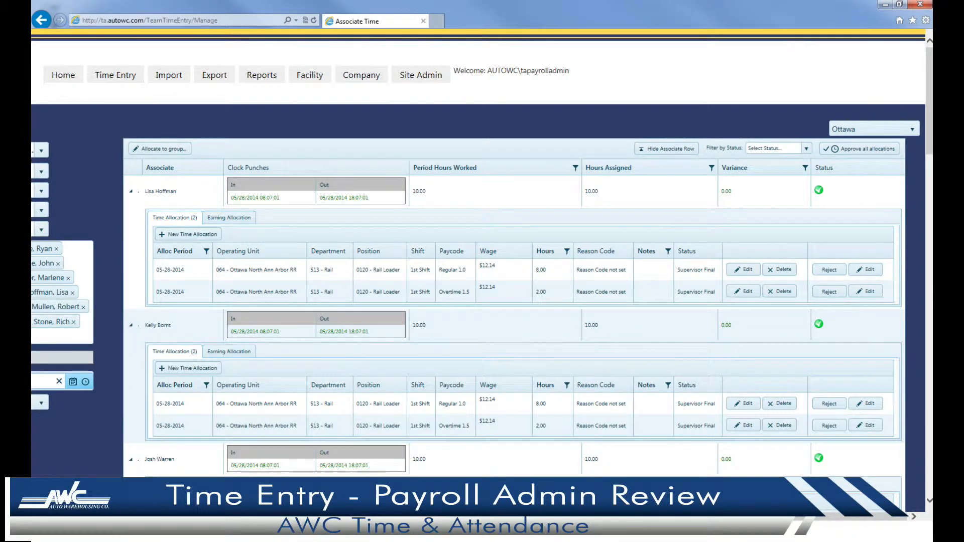
{"action": "left_click_drag", "start_coordinate": [930, 120], "coordinate": [931, 460]}
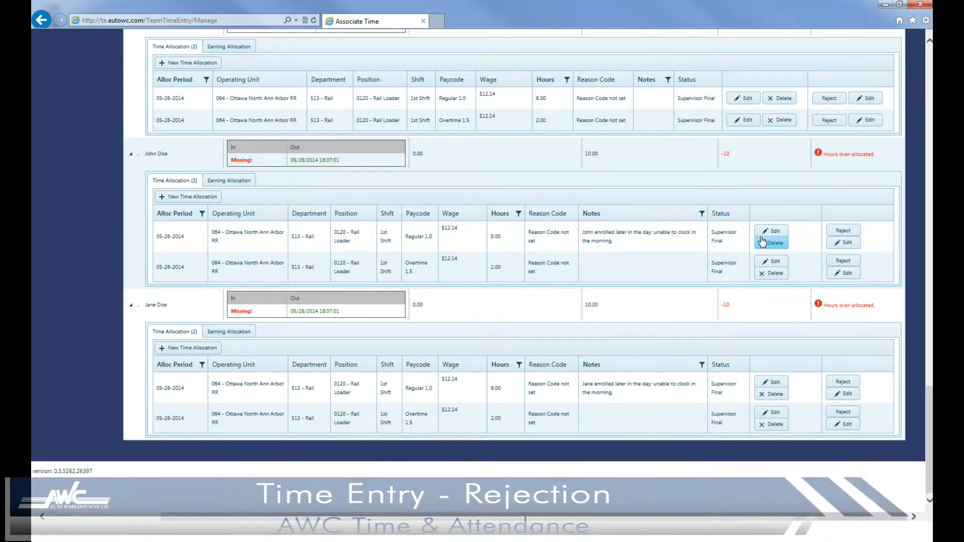
Reject the first associate's Regular 1.0 allocation, noting 5 hours rail loading and 3 yard van driver.
{"action": "left_click", "coordinate": [843, 231]}
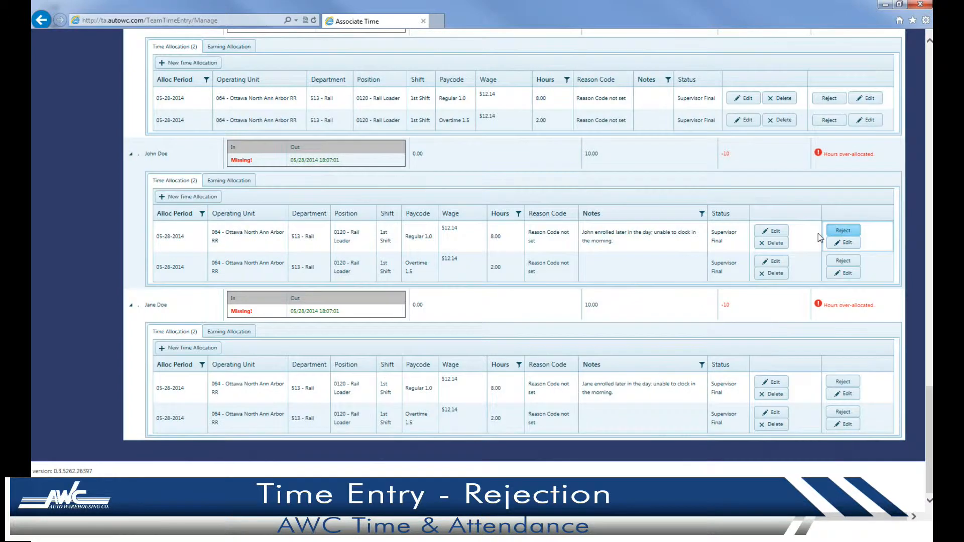
{"action": "left_click", "coordinate": [582, 276]}
{"action": "type", "text": "// Adjust"}
{"action": "type", "text": " to 5 hour"}
{"action": "type", "text": "s rail loading and 3 hours yard van driver - Admin"}
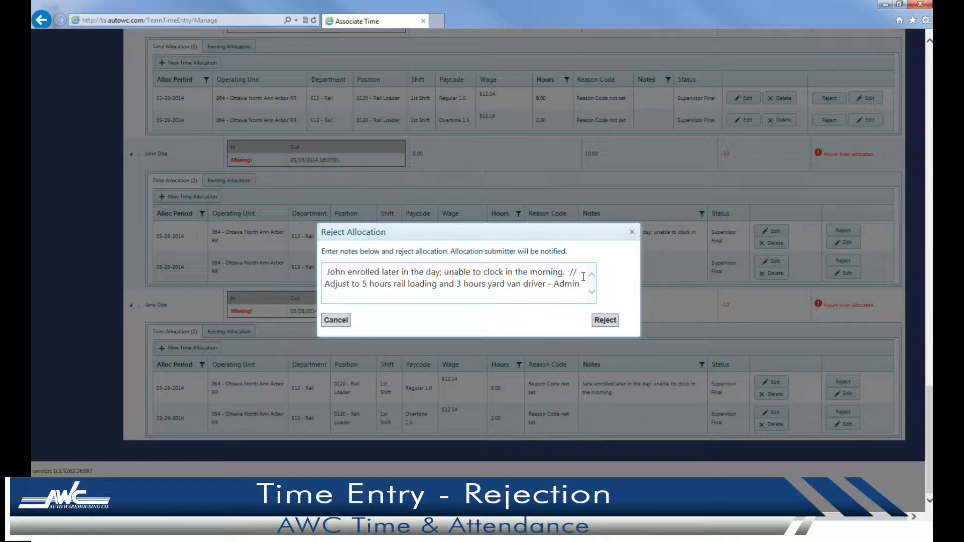
{"action": "left_click", "coordinate": [605, 319]}
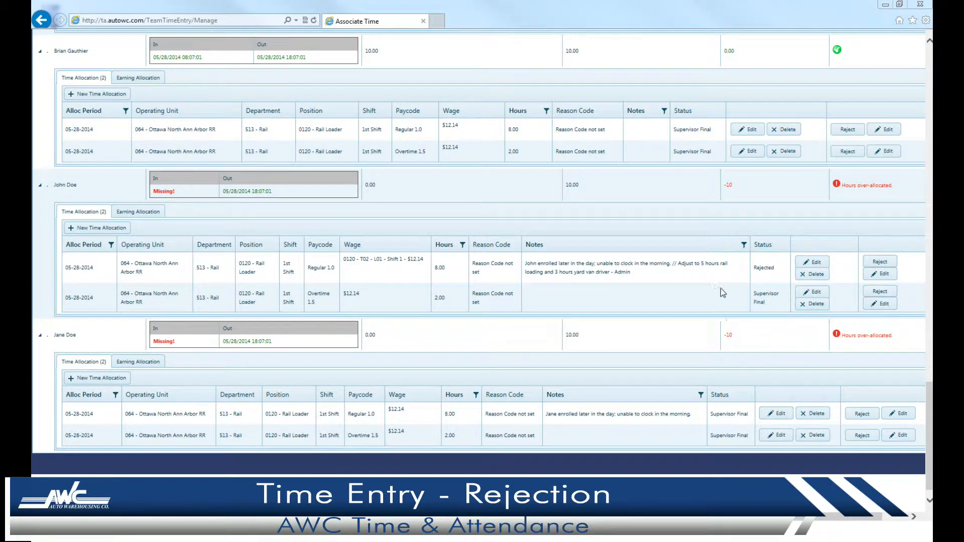
Reject the associate's Overtime 1.5 allocation with a signed note to delete 2 hours overtime.
{"action": "left_click", "coordinate": [879, 291]}
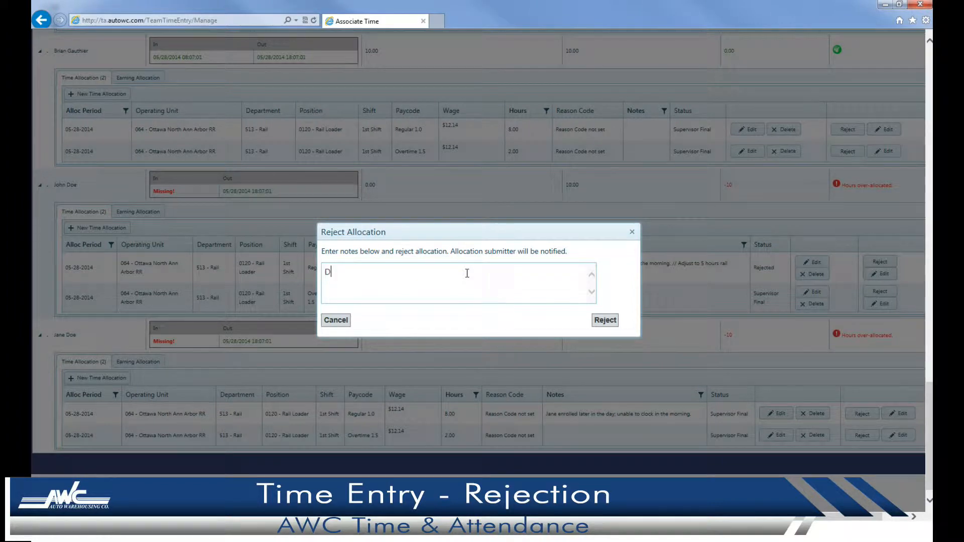
{"action": "type", "text": "Delete 2 hours overtime.  John started later than everyone else."}
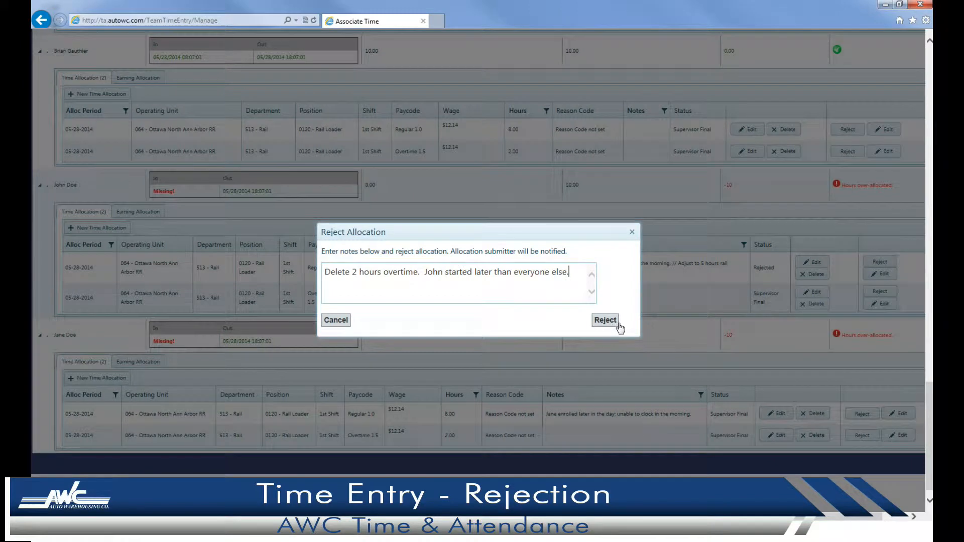
{"action": "type", "text": "- Admin"}
{"action": "left_click", "coordinate": [619, 323]}
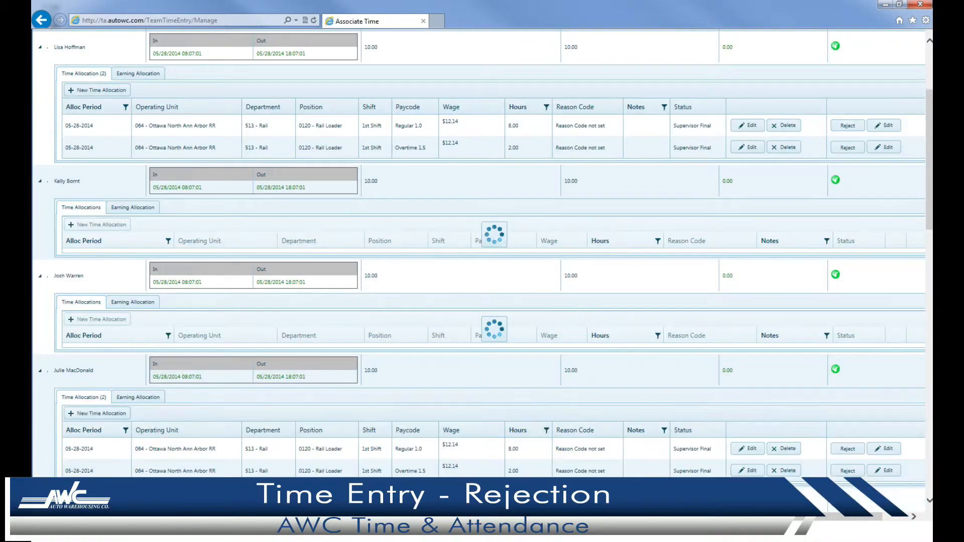
{"action": "scroll", "coordinate": [681, 422], "scroll_direction": "down", "scroll_amount": 15}
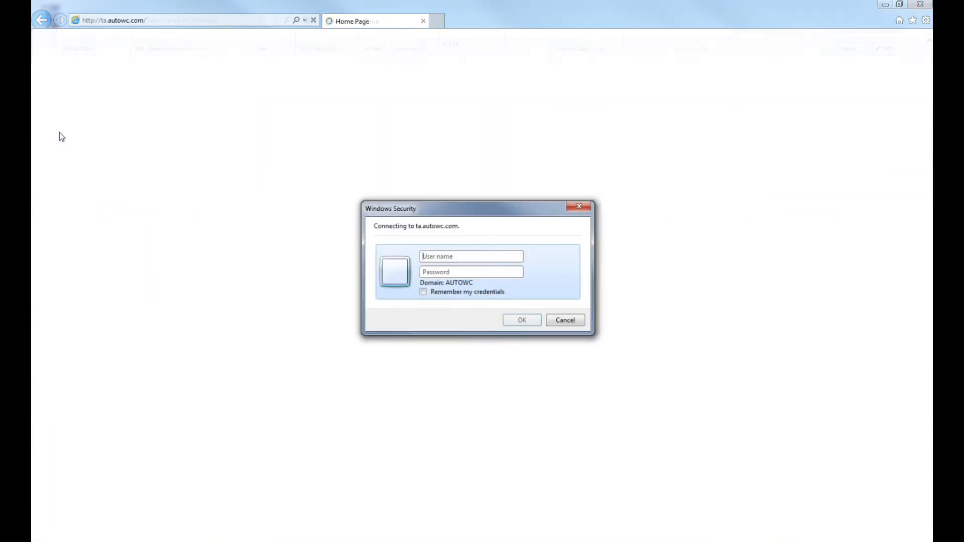
Sign in to the time and attendance site as tasupervisor.
{"action": "type", "text": "tasupervisor"}
{"action": "key", "text": "Tab"}
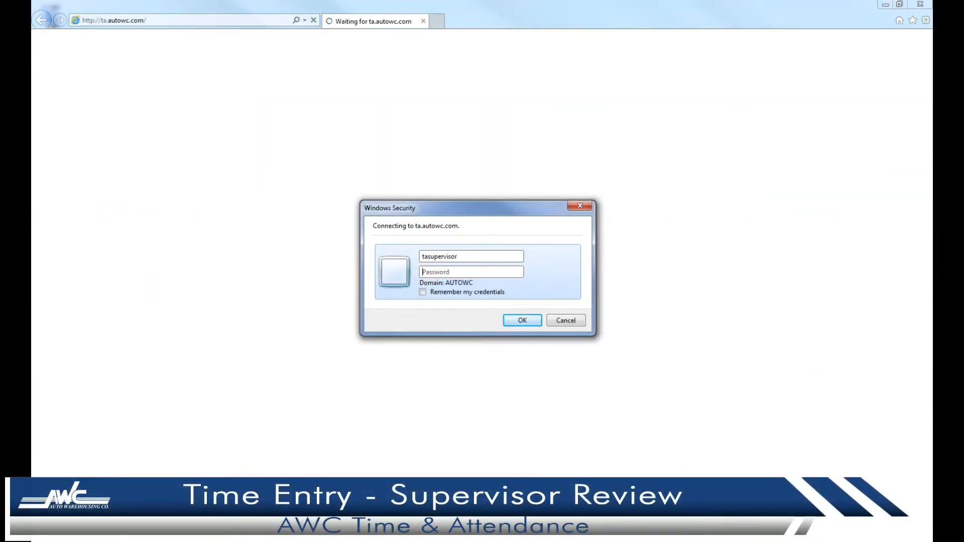
{"action": "key", "text": "Return"}
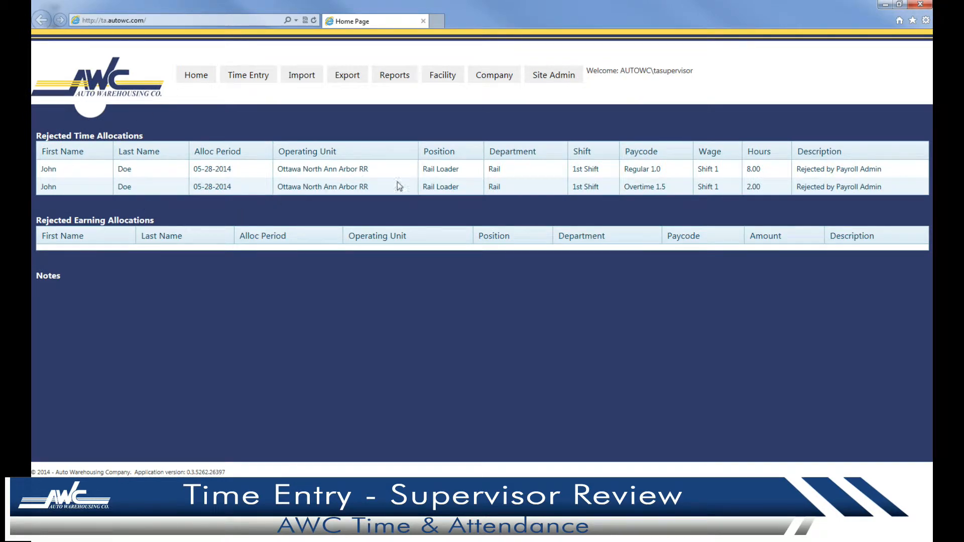
In Time Entry, select the associate and set the begin date to 5/28/2014.
{"action": "left_click", "coordinate": [248, 75]}
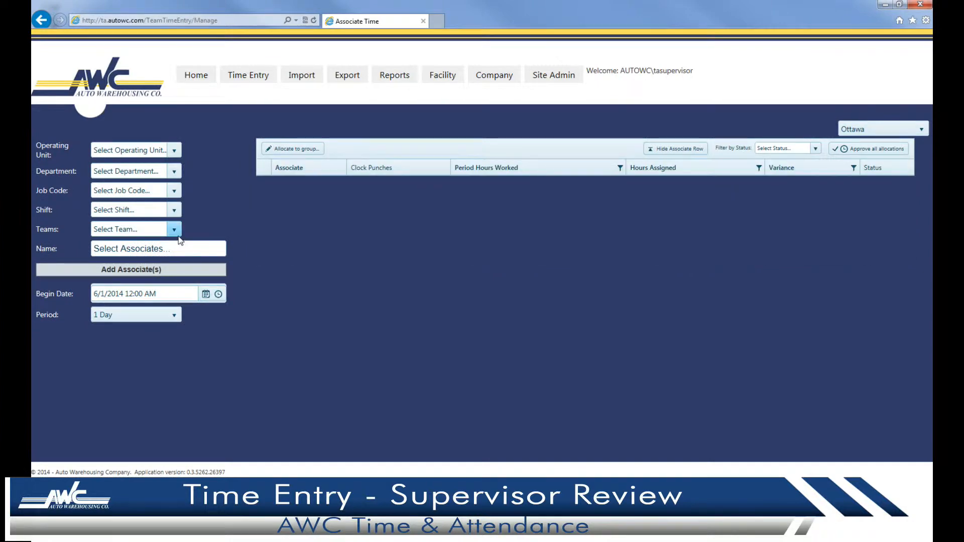
{"action": "left_click", "coordinate": [178, 248]}
{"action": "left_click", "coordinate": [164, 308]}
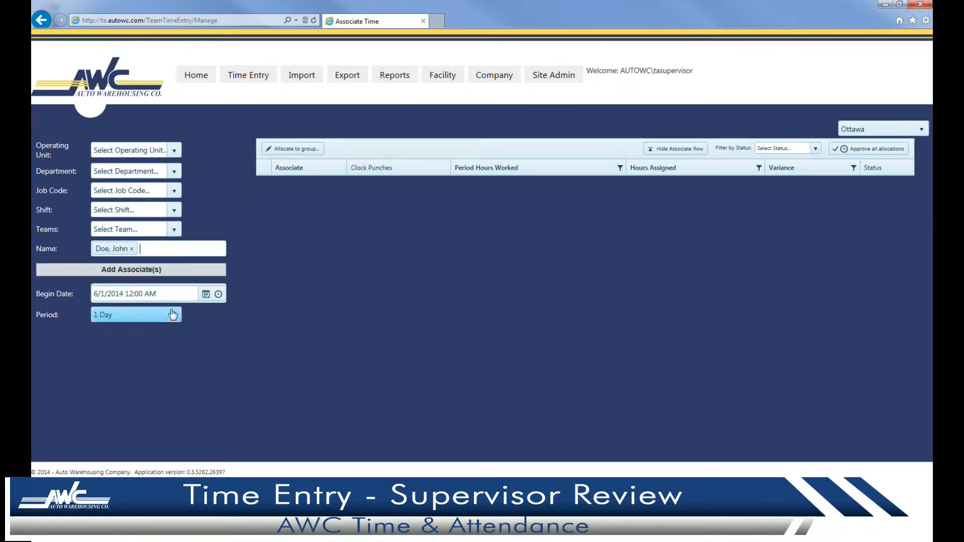
{"action": "left_click", "coordinate": [206, 294]}
{"action": "left_click", "coordinate": [101, 312]}
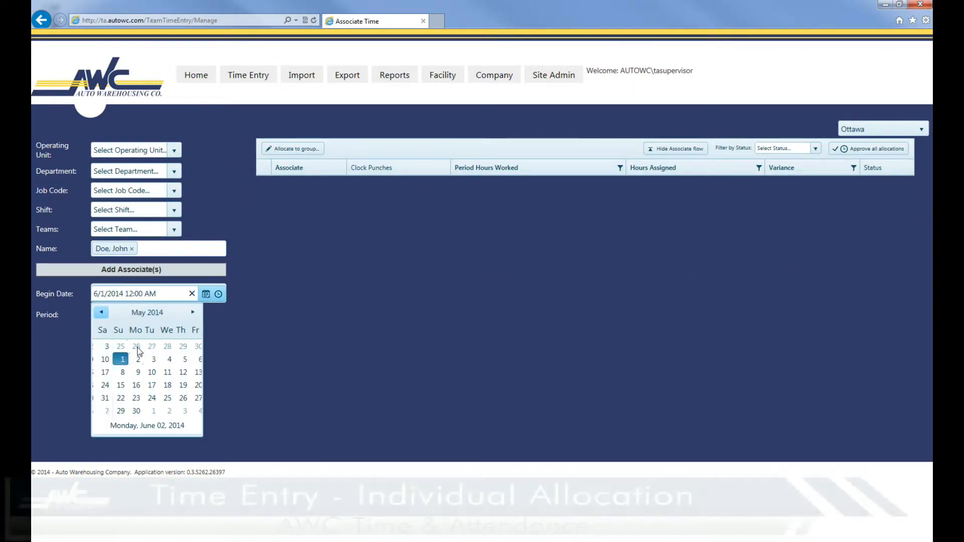
{"action": "left_click", "coordinate": [147, 398]}
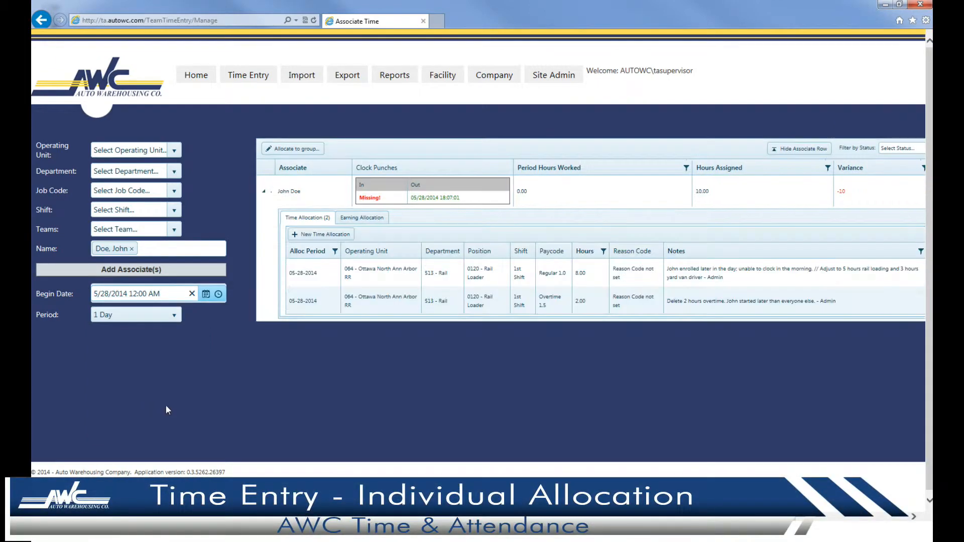
{"action": "left_click_drag", "start_coordinate": [745, 516], "coordinate": [861, 536]}
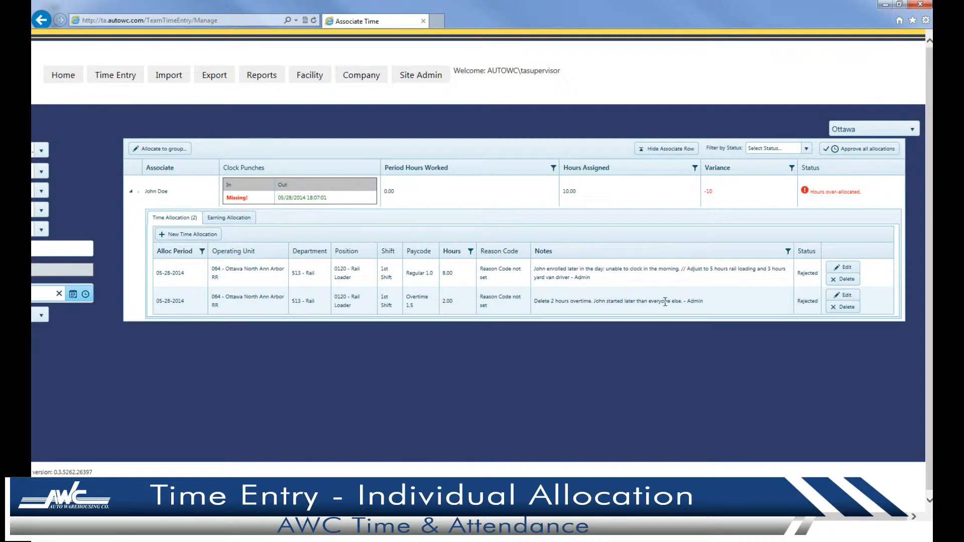
Delete the 2-hour Overtime 1.5 allocation and change the Regular allocation's hours from 8 to 5.
{"action": "left_click", "coordinate": [844, 307]}
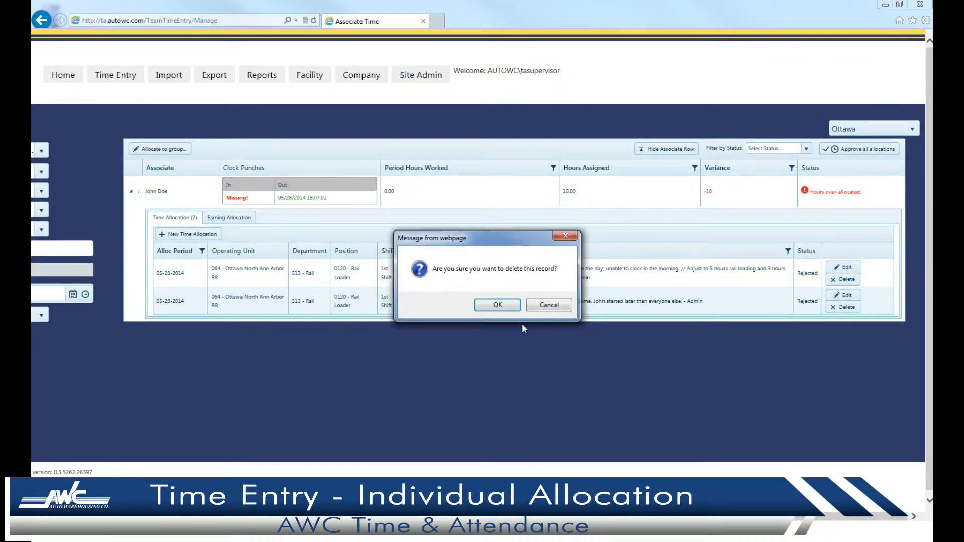
{"action": "left_click", "coordinate": [510, 310]}
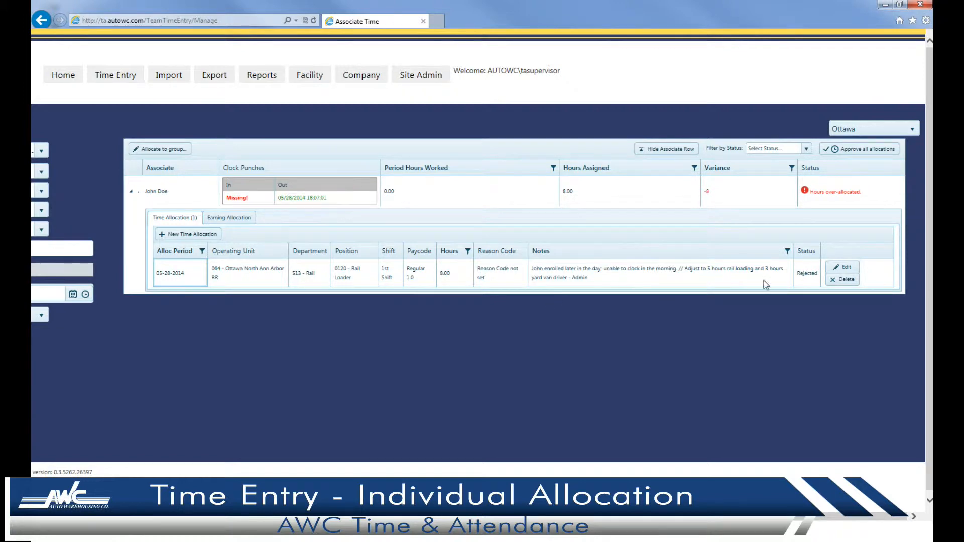
{"action": "left_click", "coordinate": [843, 267]}
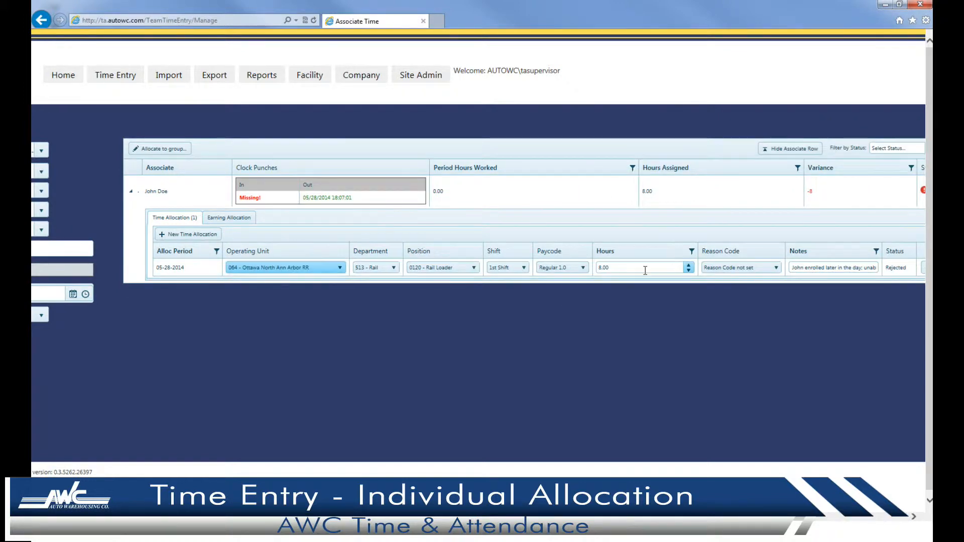
{"action": "left_click", "coordinate": [645, 268]}
{"action": "key", "text": "BackSpace"}
{"action": "type", "text": "5"}
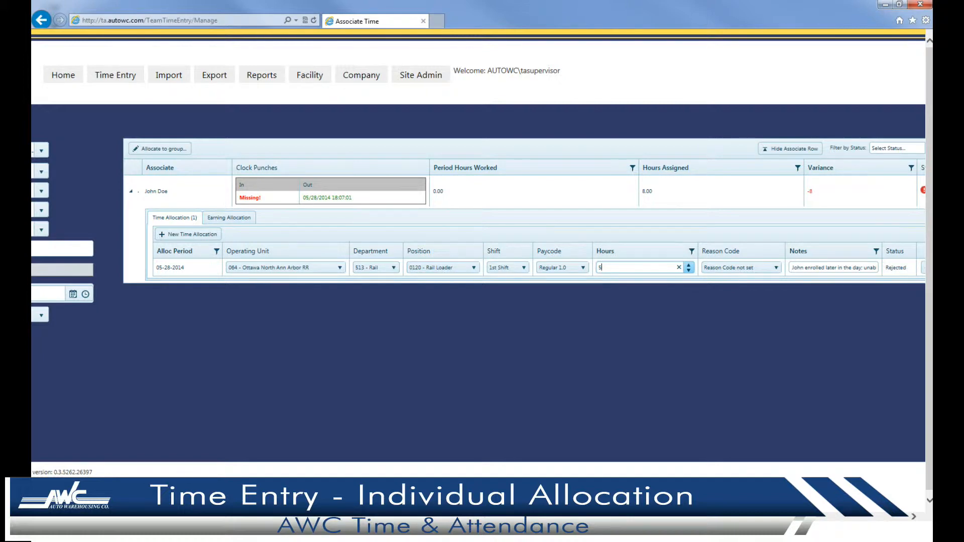
Append '// Adjusted to 5 hours - Supervisor' to the regular allocation's notes and save it.
{"action": "scroll", "coordinate": [706, 284], "scroll_direction": "right", "scroll_amount": 3}
{"action": "left_click", "coordinate": [715, 269]}
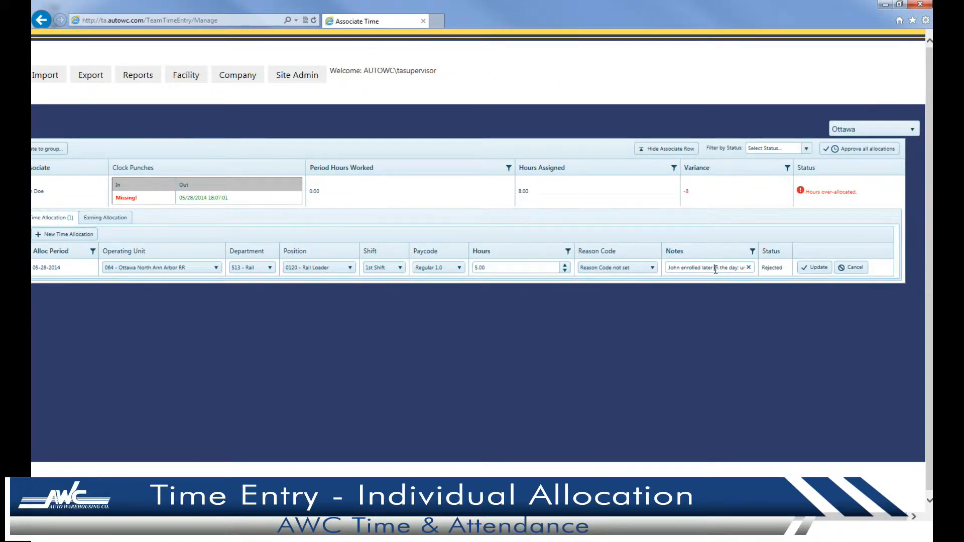
{"action": "key", "text": "End"}
{"action": "type", "text": "// Adjusted"}
{"action": "type", "text": " to"}
{"action": "type", "text": " 5 hours"}
{"action": "type", "text": " - Superv"}
{"action": "type", "text": "isor"}
{"action": "left_click", "coordinate": [815, 268]}
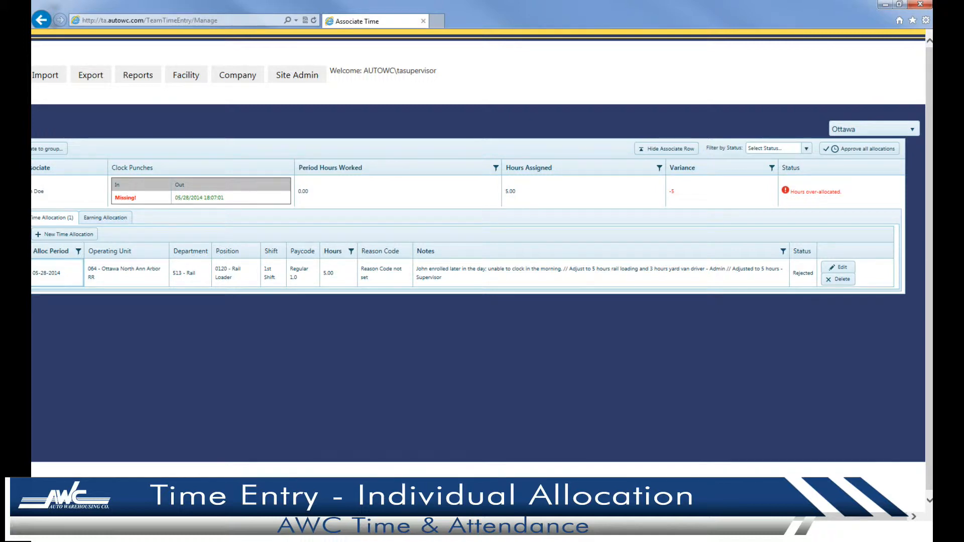
{"action": "scroll", "coordinate": [201, 236], "scroll_direction": "left", "scroll_amount": 5}
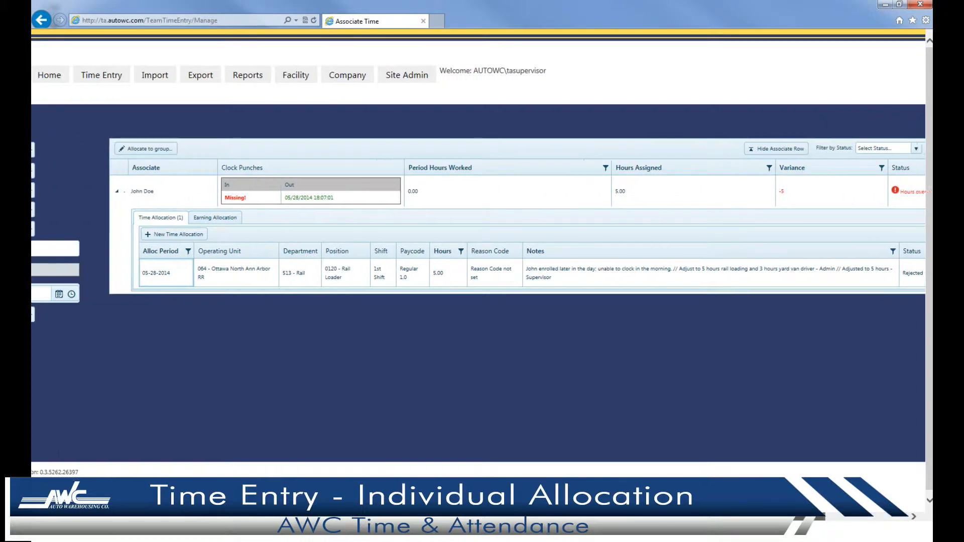
Add a new time allocation with department 510 - Yard and position 0235 - Shag Van Driver.
{"action": "left_click", "coordinate": [205, 236]}
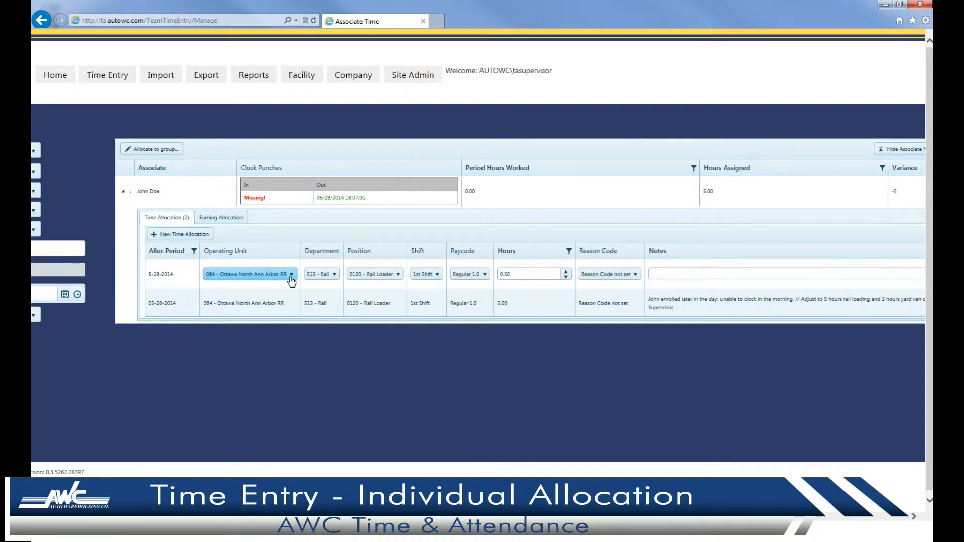
{"action": "left_click", "coordinate": [308, 275]}
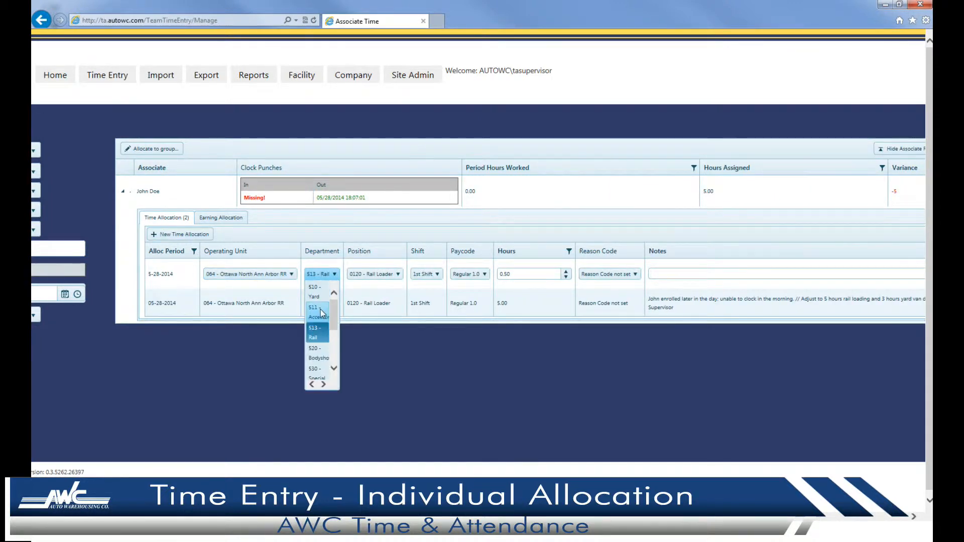
{"action": "scroll", "coordinate": [321, 301], "scroll_direction": "down", "scroll_amount": 1}
{"action": "left_click", "coordinate": [396, 274]}
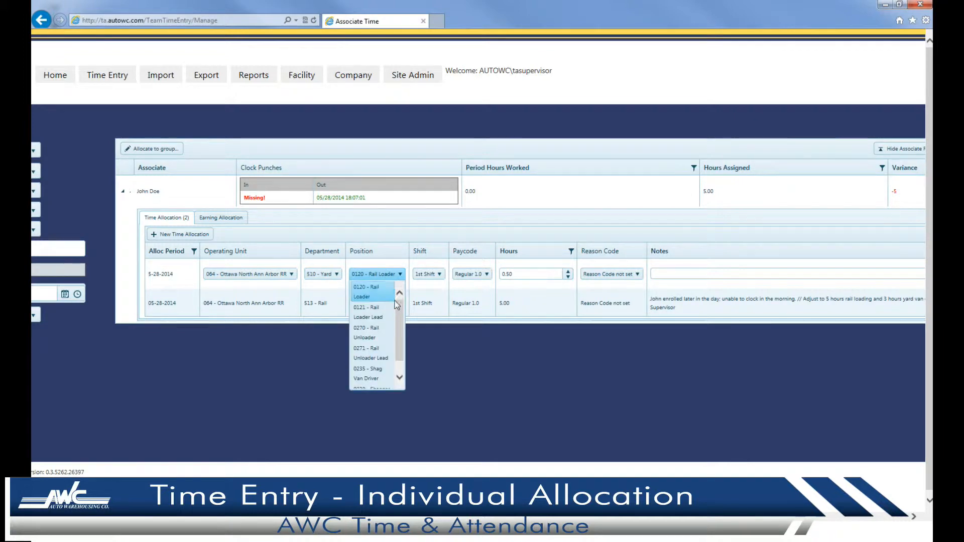
{"action": "left_click", "coordinate": [384, 373]}
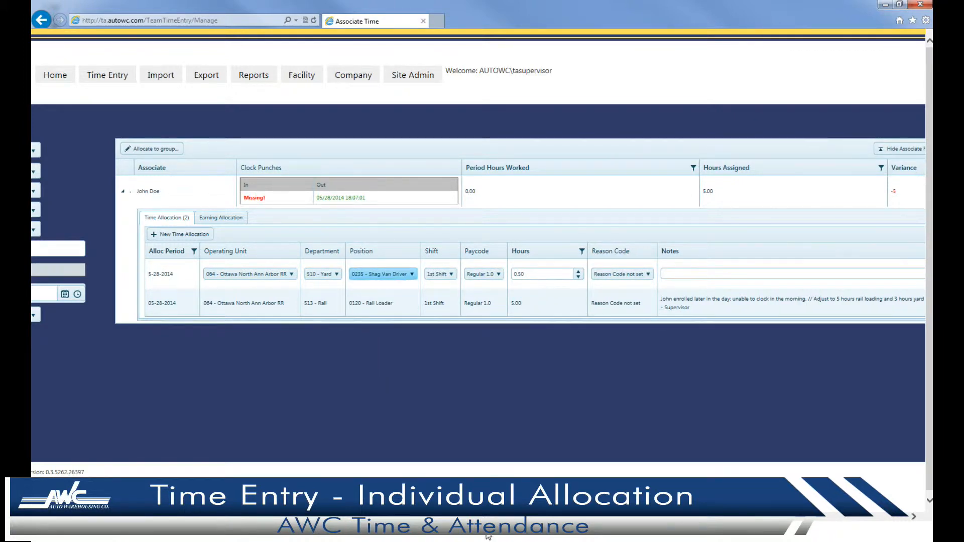
{"action": "left_click_drag", "start_coordinate": [487, 536], "coordinate": [618, 534]}
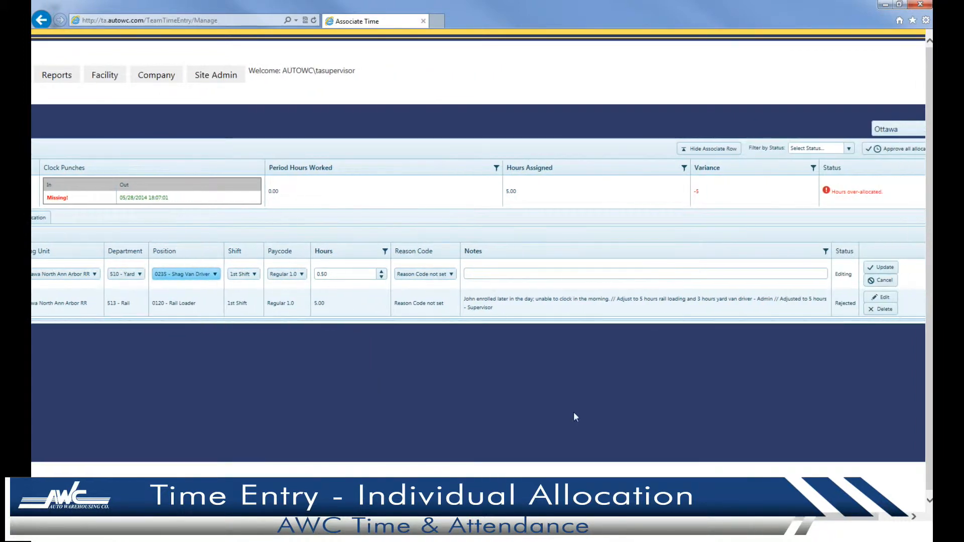
Enter 3 hours on the new Shag Van Driver allocation and save it.
{"action": "left_click", "coordinate": [609, 274]}
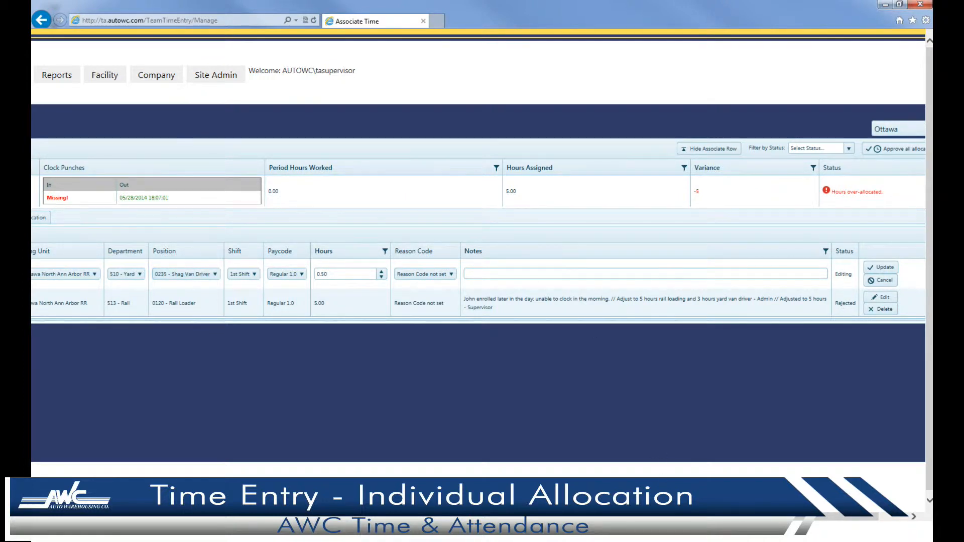
{"action": "left_click_drag", "start_coordinate": [846, 517], "coordinate": [863, 517]}
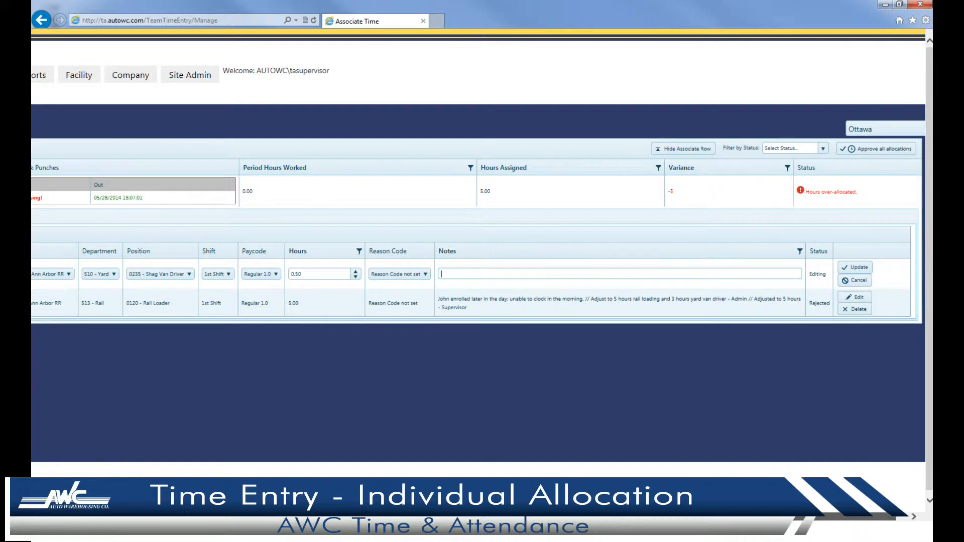
{"action": "left_click", "coordinate": [317, 271]}
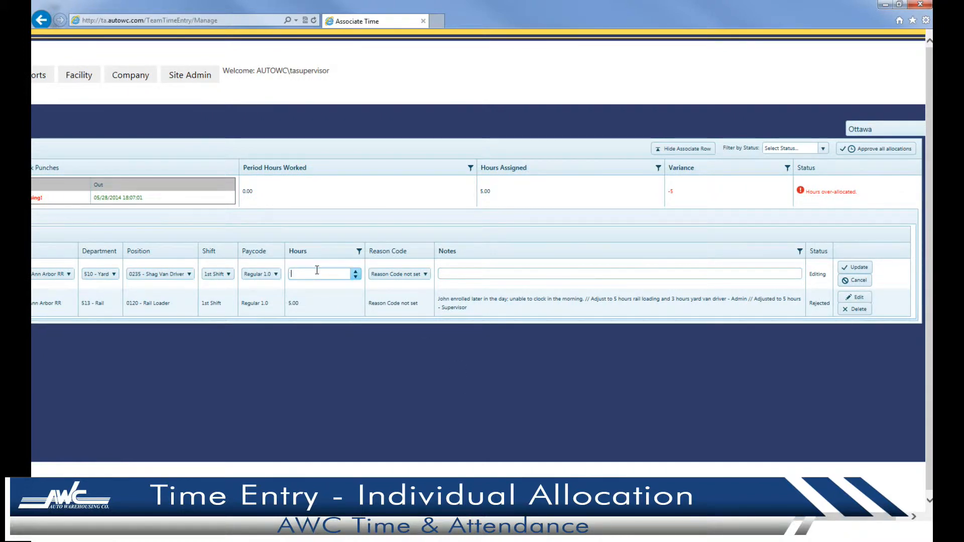
{"action": "type", "text": "3"}
{"action": "key", "text": "Tab"}
{"action": "key", "text": "Tab"}
{"action": "left_click", "coordinate": [855, 267]}
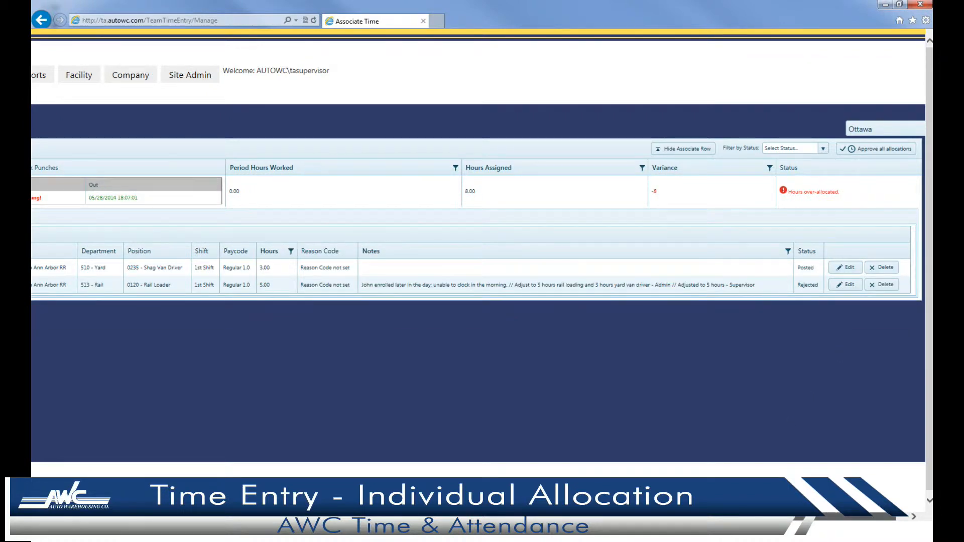
{"action": "scroll", "coordinate": [477, 291], "scroll_direction": "left", "scroll_amount": 5}
{"action": "scroll", "coordinate": [615, 428], "scroll_direction": "right", "scroll_amount": 5}
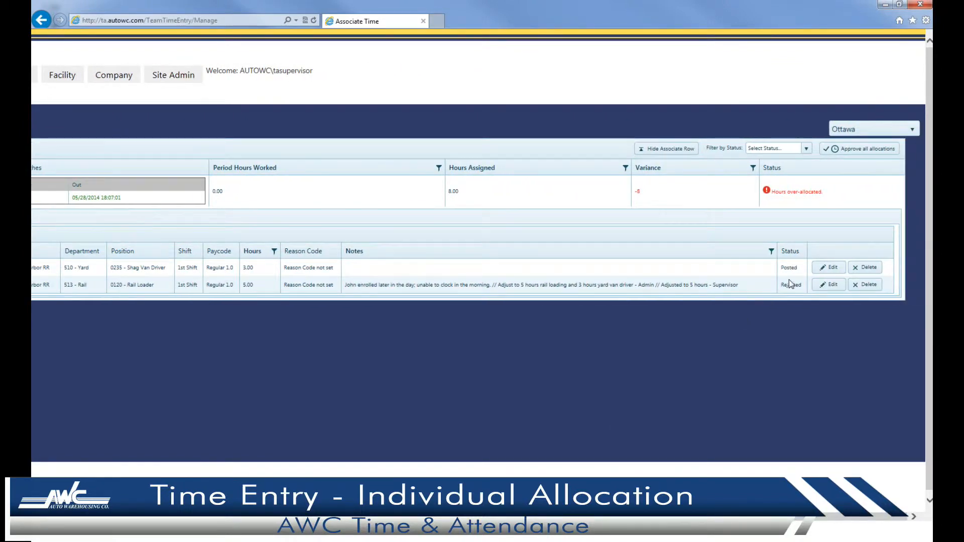
Approve the 5.00-hour Rail Loader and 3.00-hour Shag Van Driver allocations to Supervisor Final.
{"action": "left_click", "coordinate": [841, 148]}
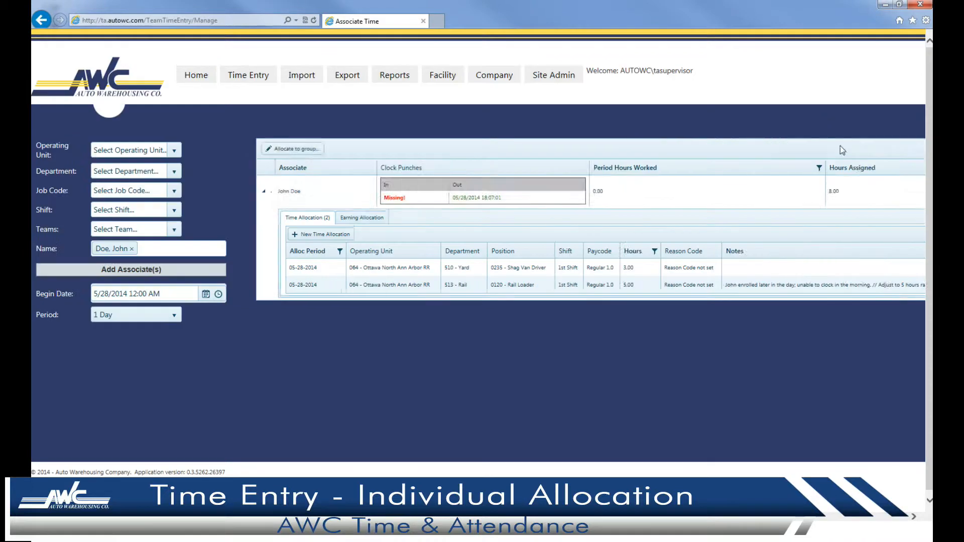
{"action": "scroll", "coordinate": [817, 289], "scroll_direction": "right", "scroll_amount": 10}
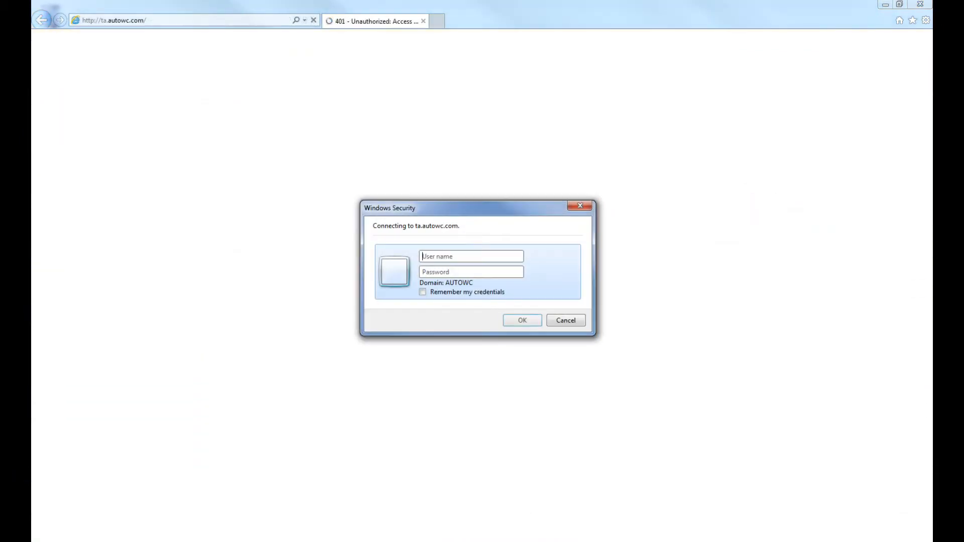
Sign in as payroll admin, then load both associates' Time Entry allocations for 5/28/2014.
{"action": "type", "text": "tapa"}
{"action": "type", "text": "yrolladmin"}
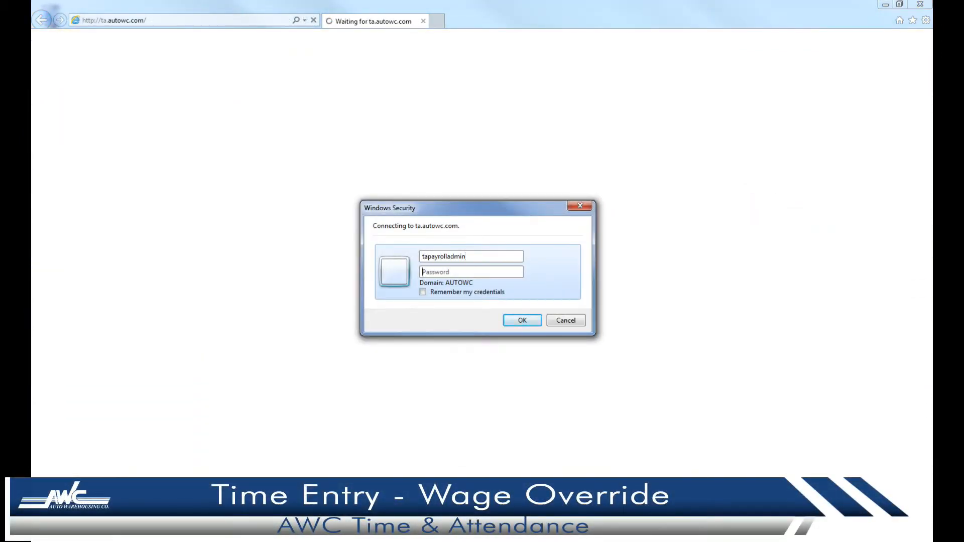
{"action": "type", "text": "************"}
{"action": "key", "text": "Return"}
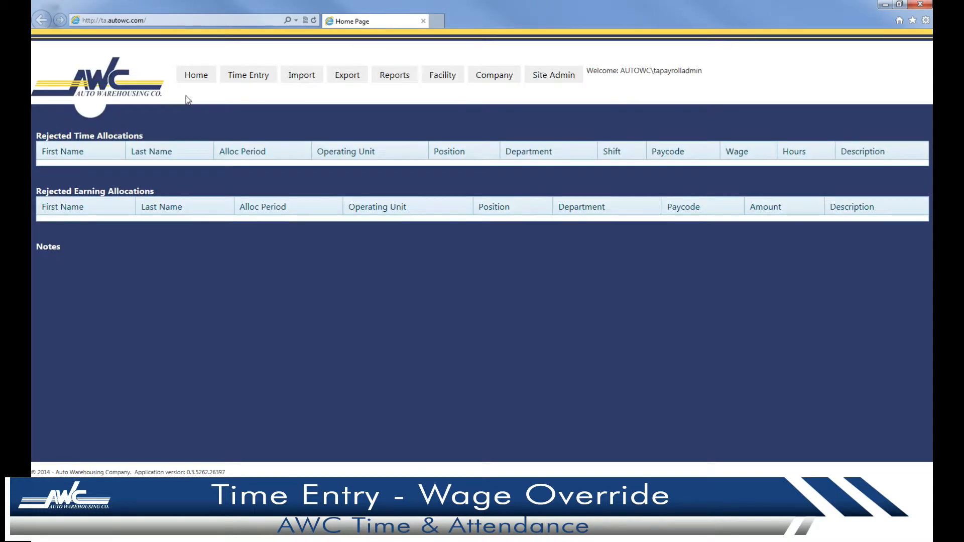
{"action": "left_click", "coordinate": [248, 75]}
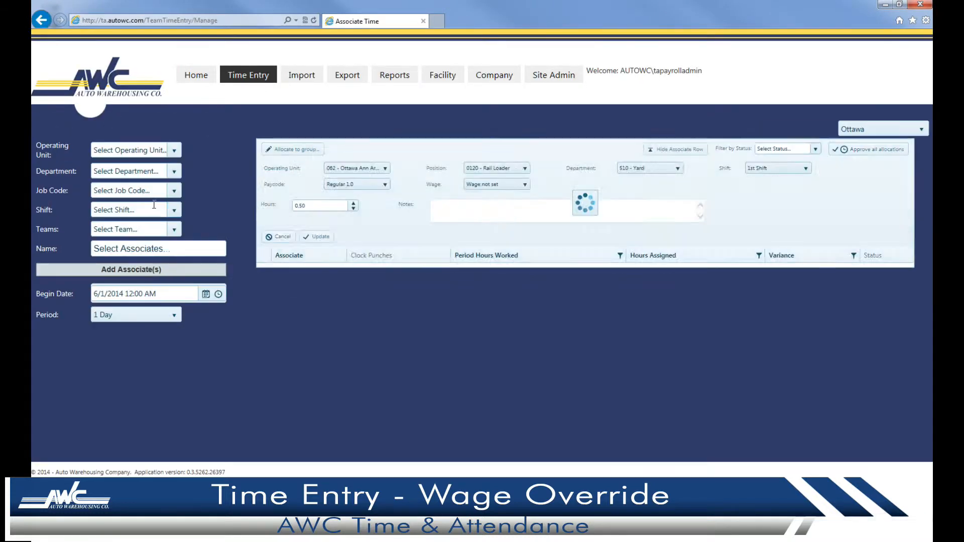
{"action": "left_click", "coordinate": [154, 249]}
{"action": "left_click", "coordinate": [148, 311]}
{"action": "left_click", "coordinate": [193, 250]}
{"action": "left_click", "coordinate": [180, 309]}
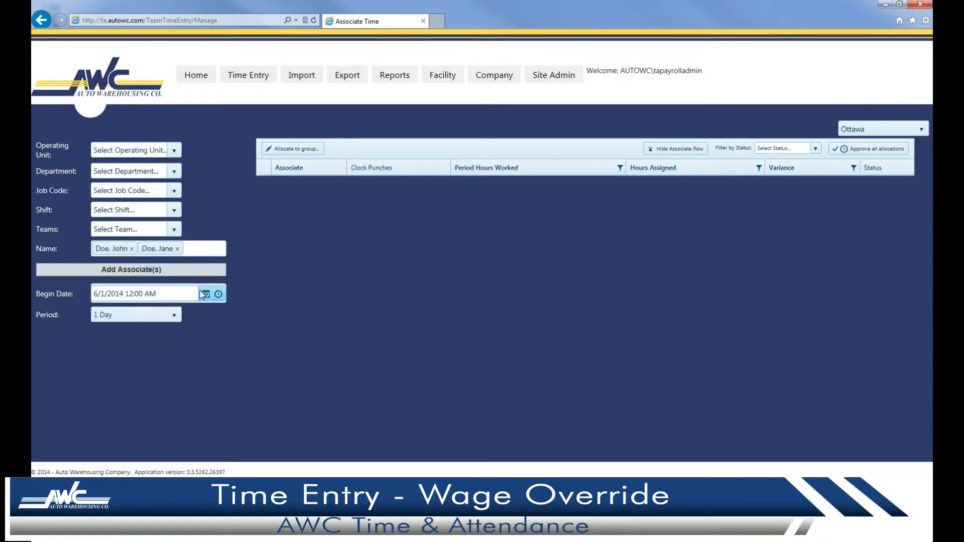
{"action": "left_click", "coordinate": [206, 293]}
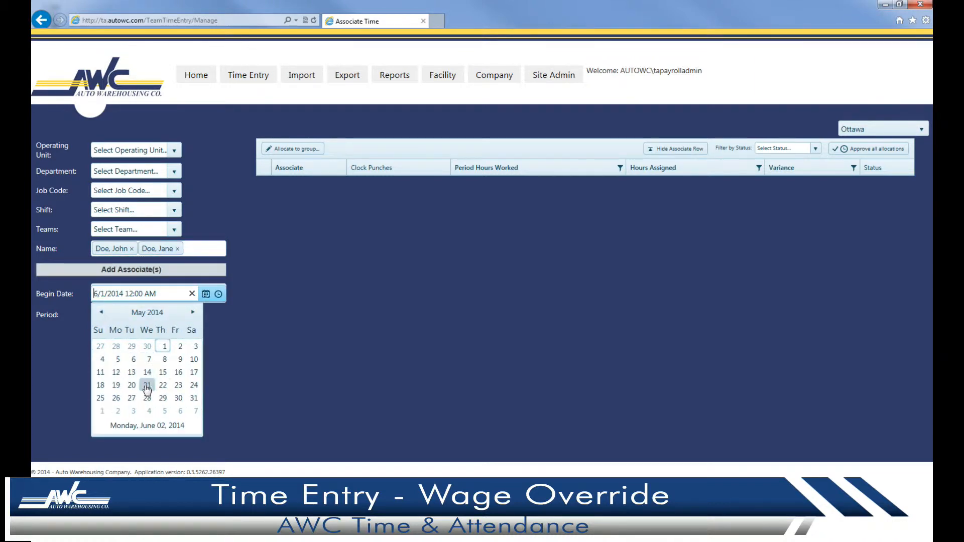
{"action": "left_click", "coordinate": [163, 397]}
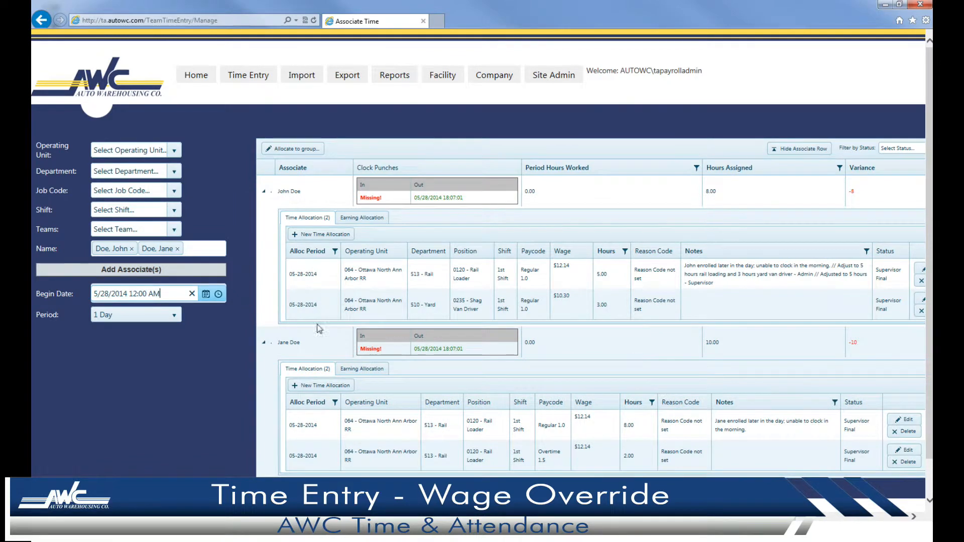
{"action": "left_click_drag", "start_coordinate": [407, 517], "coordinate": [523, 517]}
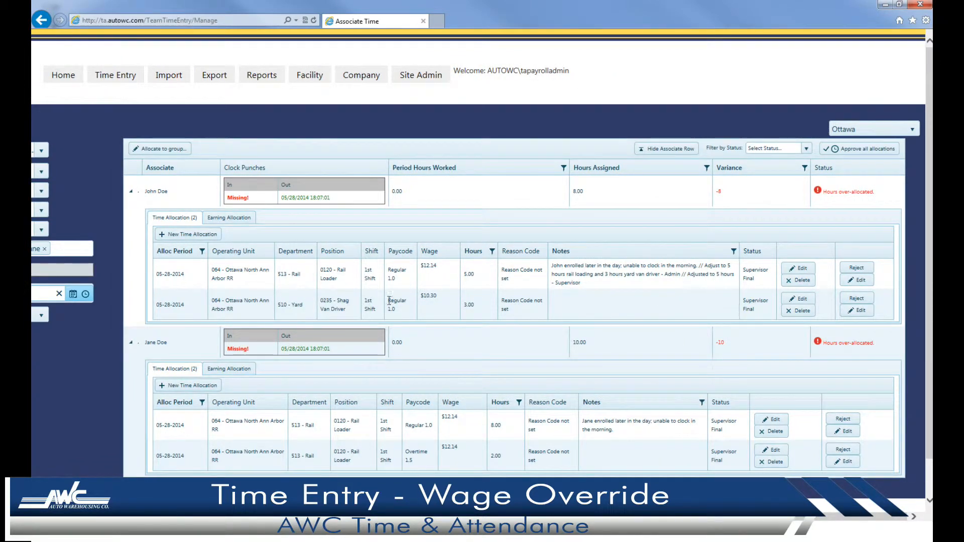
Override the Shag Van Driver allocation's wage with Rail Loader Shift 1 ($12.14), adding a note.
{"action": "left_click", "coordinate": [805, 301]}
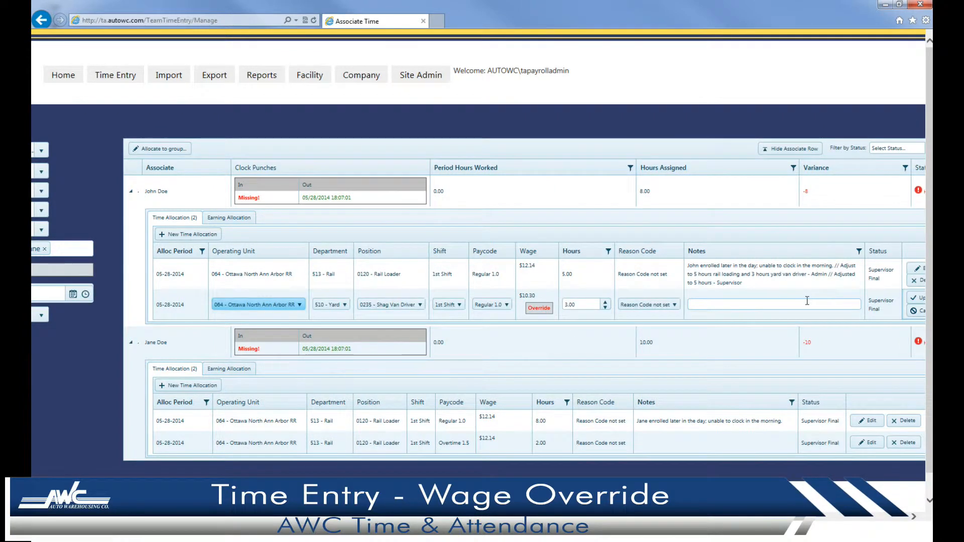
{"action": "left_click", "coordinate": [529, 311]}
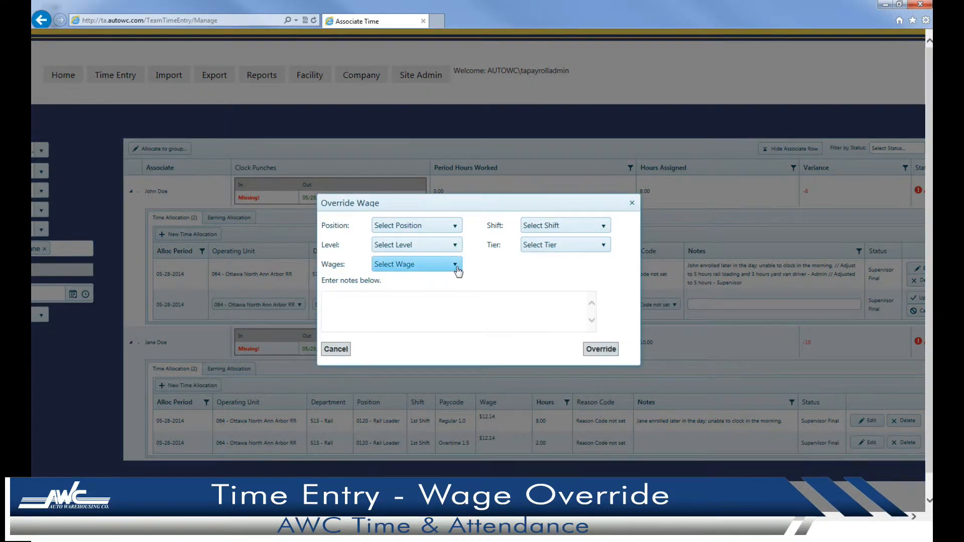
{"action": "left_click", "coordinate": [455, 264]}
{"action": "left_click_drag", "start_coordinate": [456, 288], "coordinate": [458, 314]}
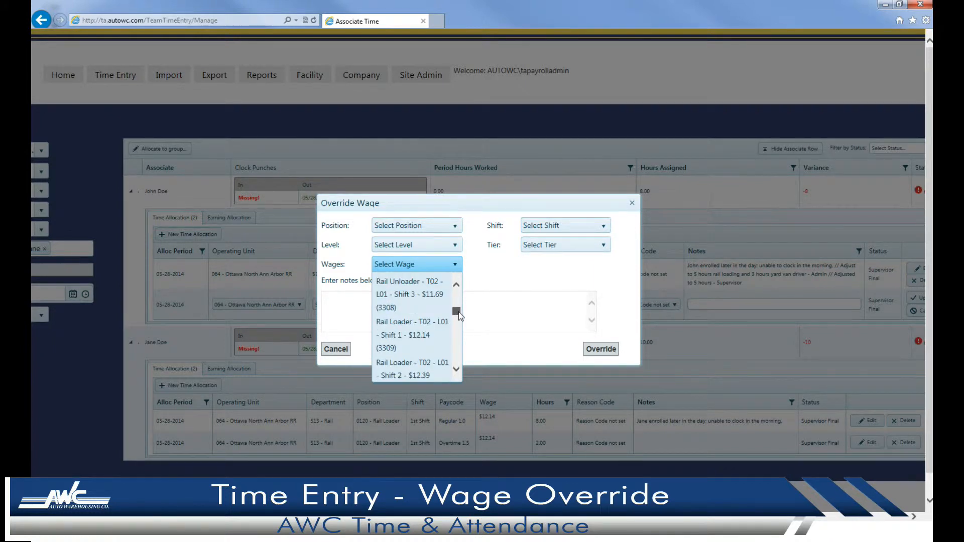
{"action": "left_click", "coordinate": [426, 339]}
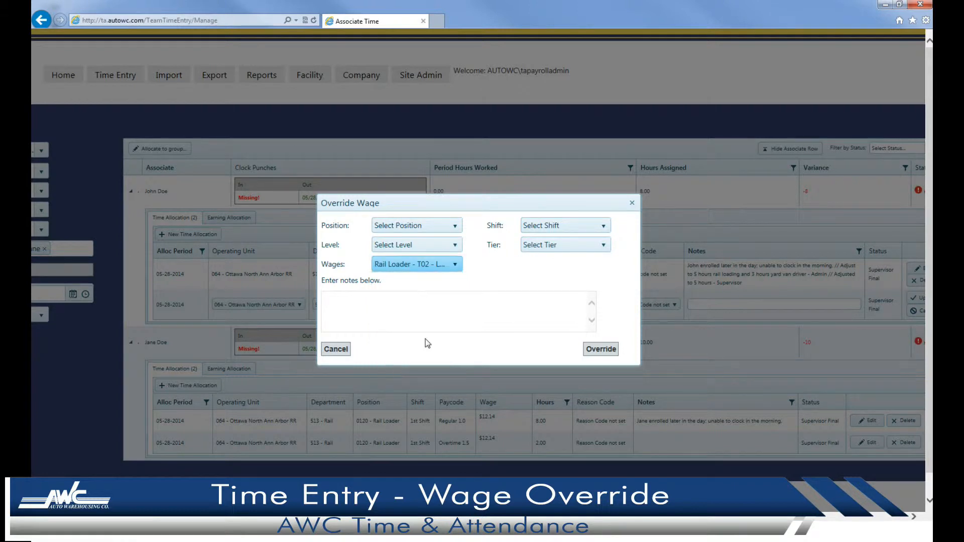
{"action": "left_click", "coordinate": [435, 309]}
{"action": "type", "text": "4+ hours in higher classification"}
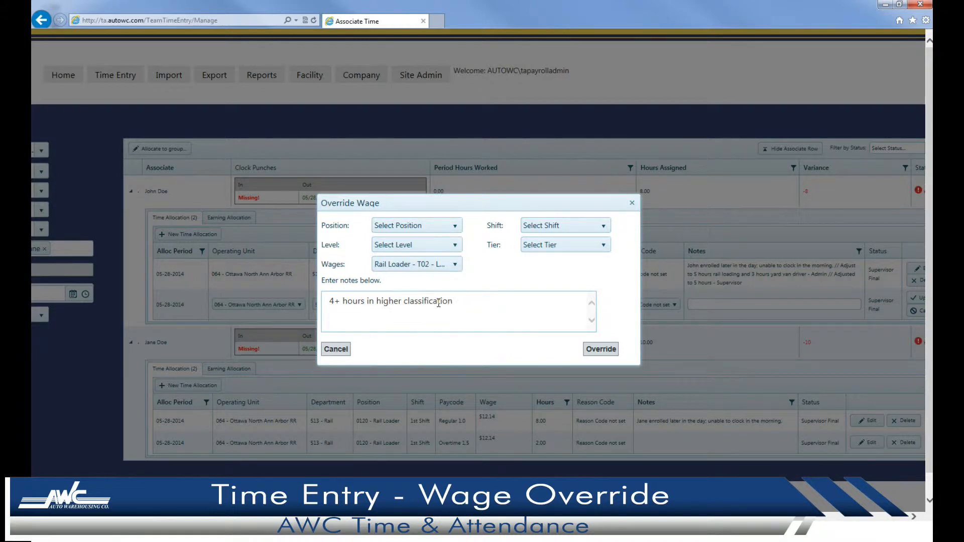
{"action": "type", "text": "Admin"}
{"action": "left_click", "coordinate": [608, 351]}
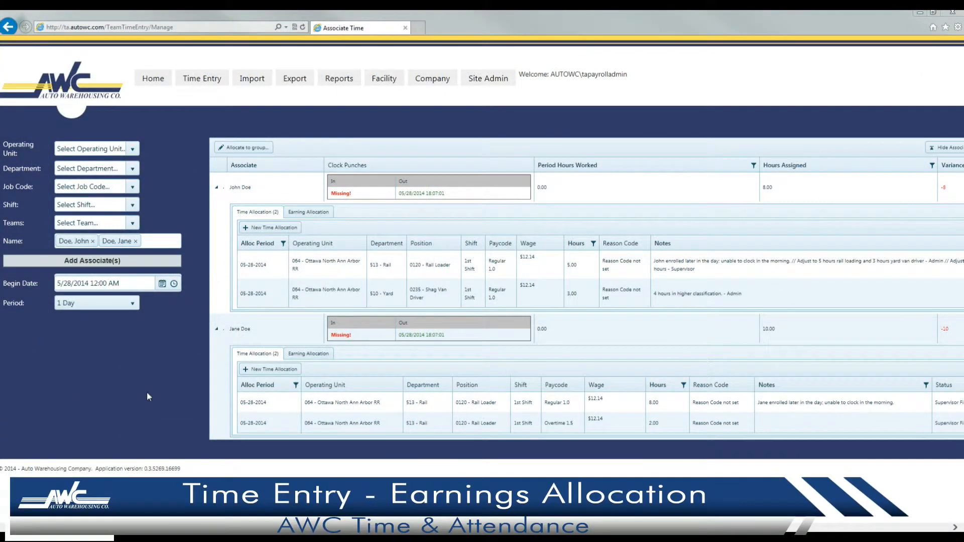
Add a 513 - Rail earning allocation of 100 noted 'Signing bonus' for the second associate.
{"action": "left_click", "coordinate": [322, 355]}
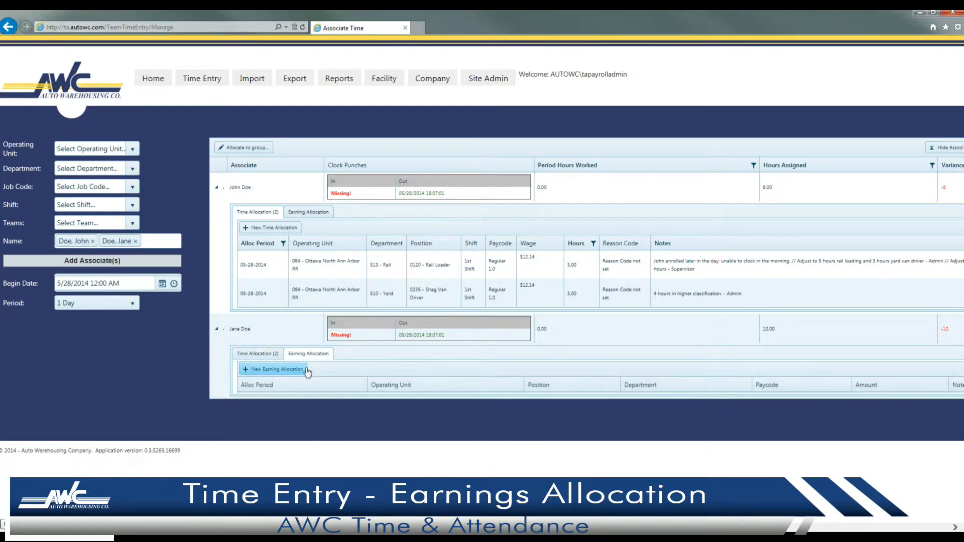
{"action": "left_click", "coordinate": [300, 372]}
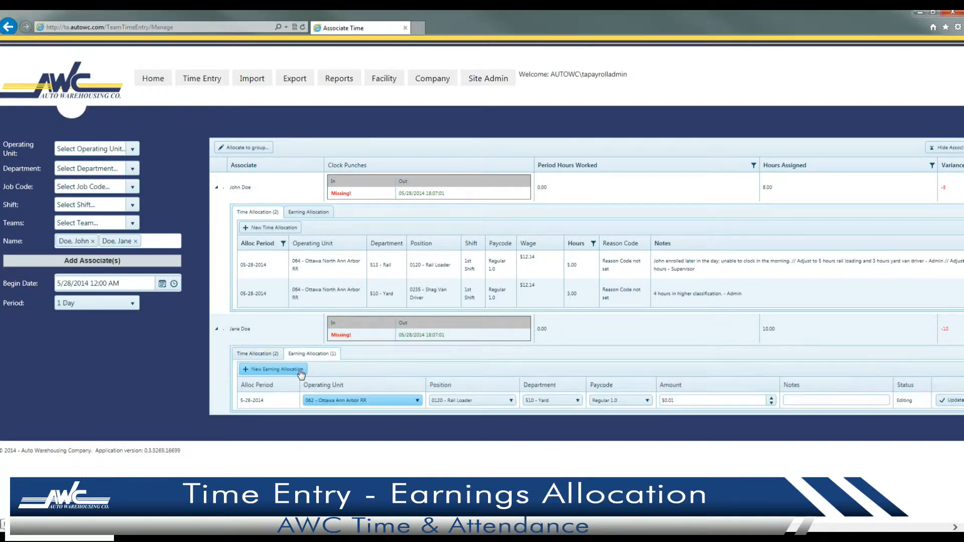
{"action": "left_click", "coordinate": [548, 401]}
{"action": "left_click", "coordinate": [548, 433]}
{"action": "left_click", "coordinate": [726, 402]}
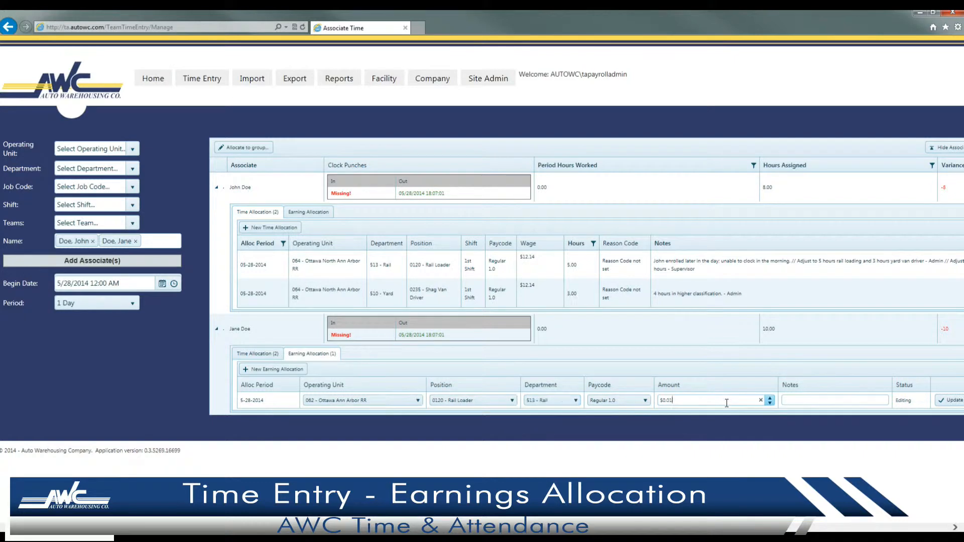
{"action": "type", "text": "100"}
{"action": "key", "text": "Tab"}
{"action": "type", "text": "Signing bonus"}
{"action": "scroll", "coordinate": [760, 409], "scroll_direction": "right", "scroll_amount": 4}
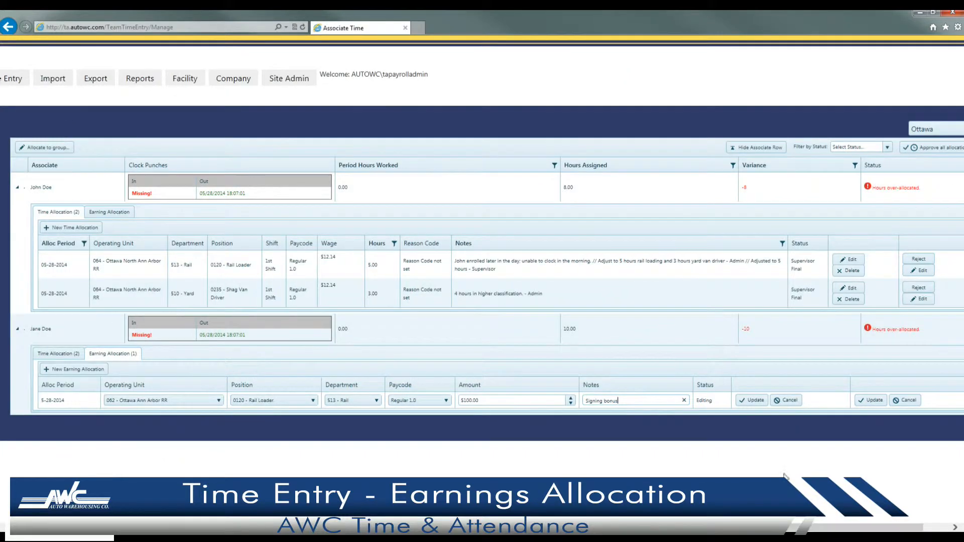
{"action": "left_click", "coordinate": [760, 408]}
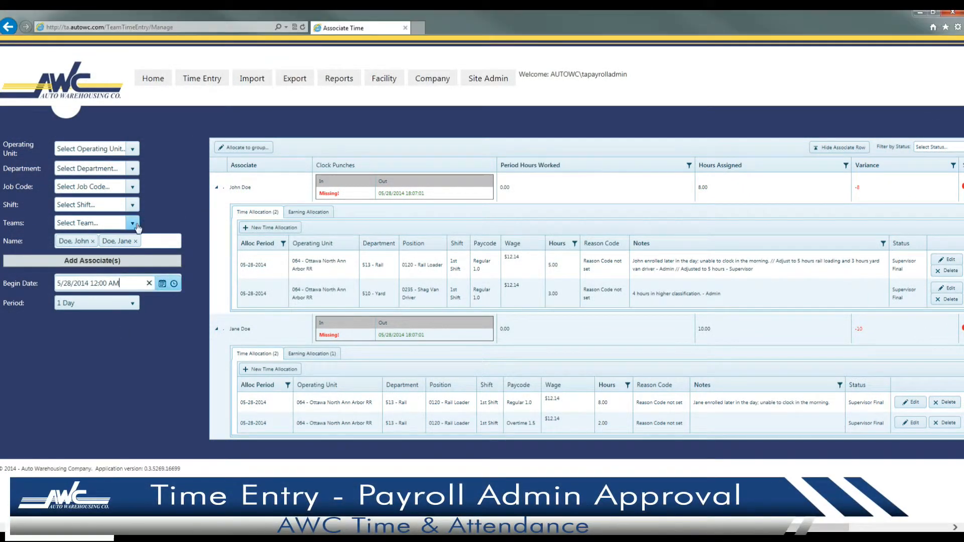
Add all Rail team associates to the grid, scroll through them, and approve all allocations.
{"action": "left_click", "coordinate": [93, 222]}
{"action": "type", "text": "Rail"}
{"action": "key", "text": "Return"}
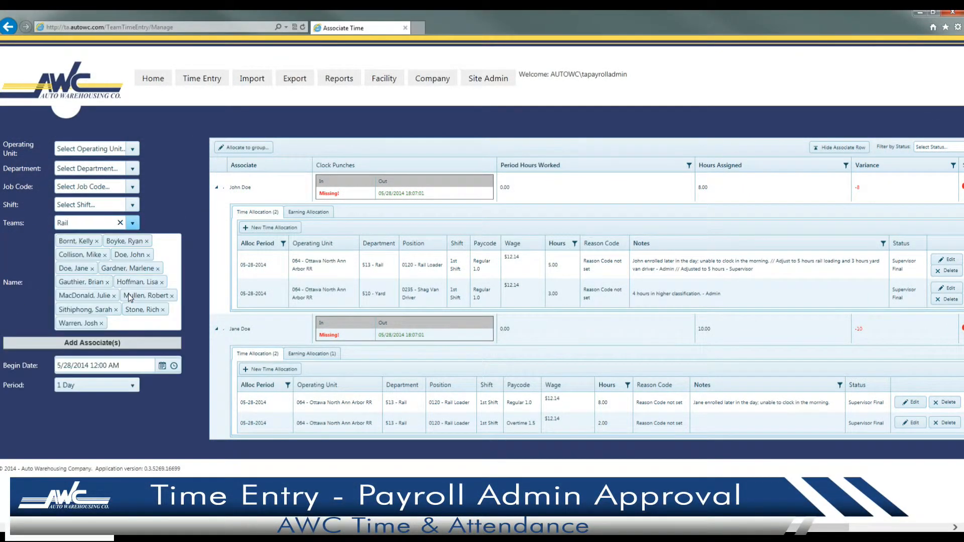
{"action": "left_click", "coordinate": [118, 347]}
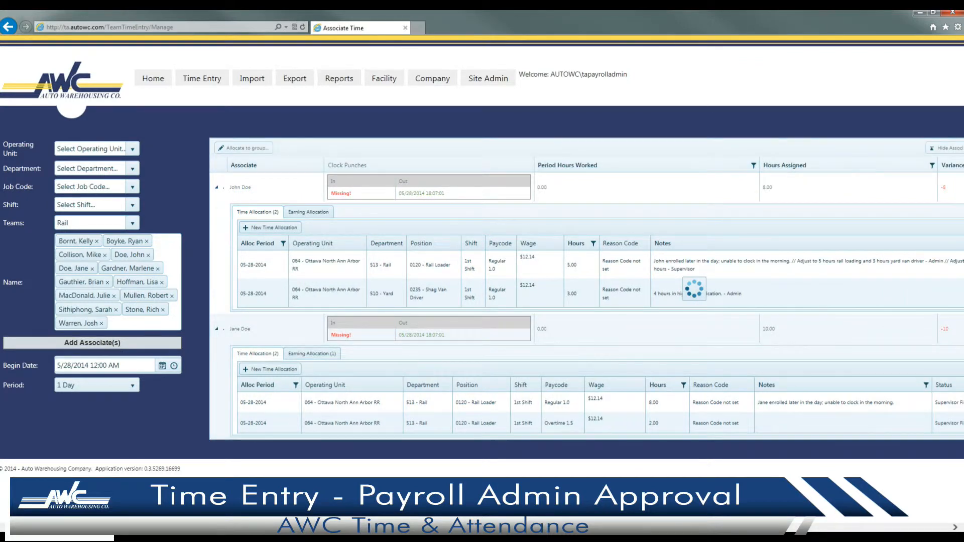
{"action": "left_click_drag", "start_coordinate": [382, 527], "coordinate": [542, 527]}
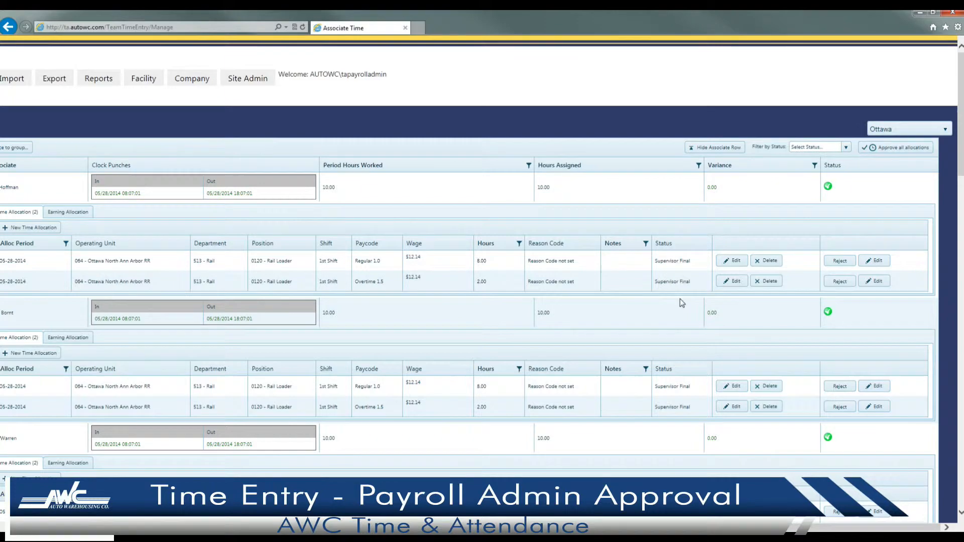
{"action": "left_click_drag", "start_coordinate": [962, 134], "coordinate": [951, 480]}
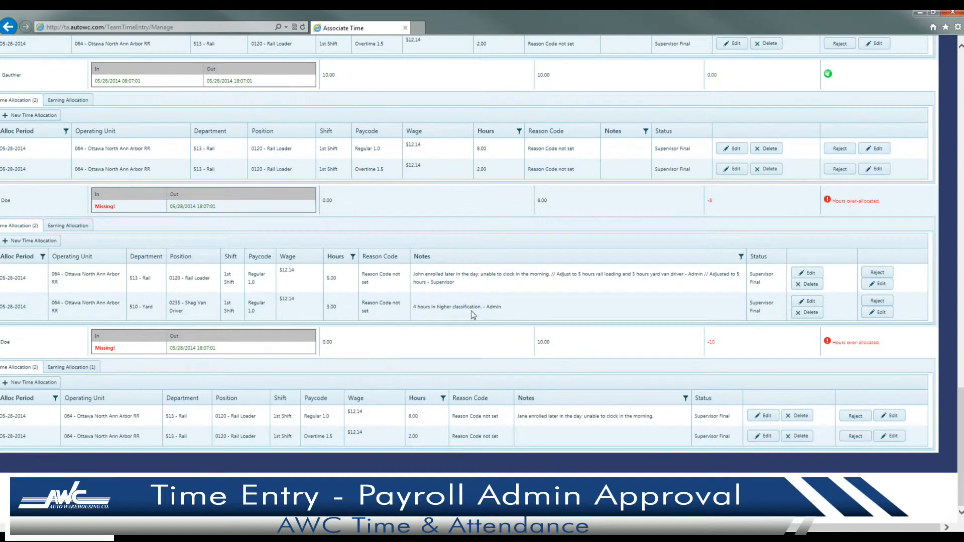
{"action": "left_click_drag", "start_coordinate": [962, 434], "coordinate": [951, 107]}
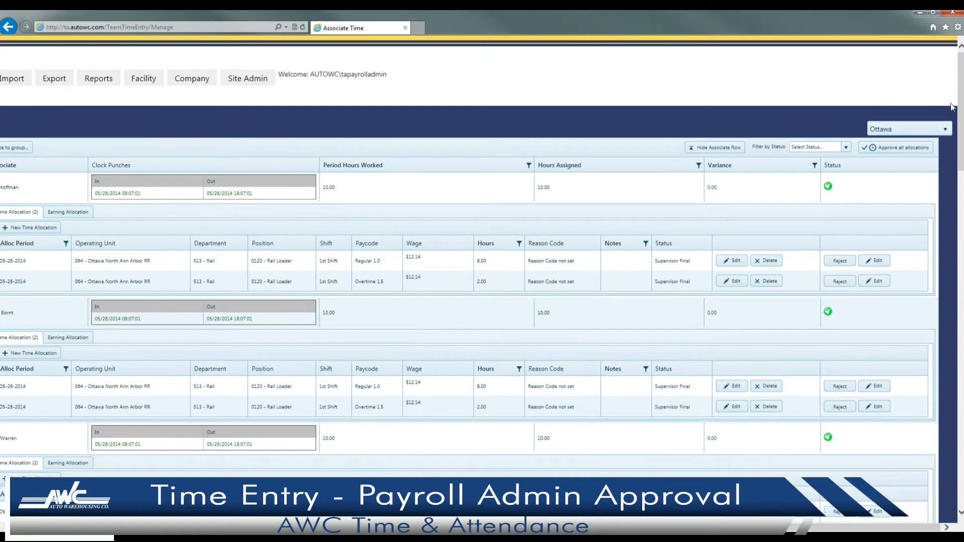
{"action": "left_click", "coordinate": [911, 149]}
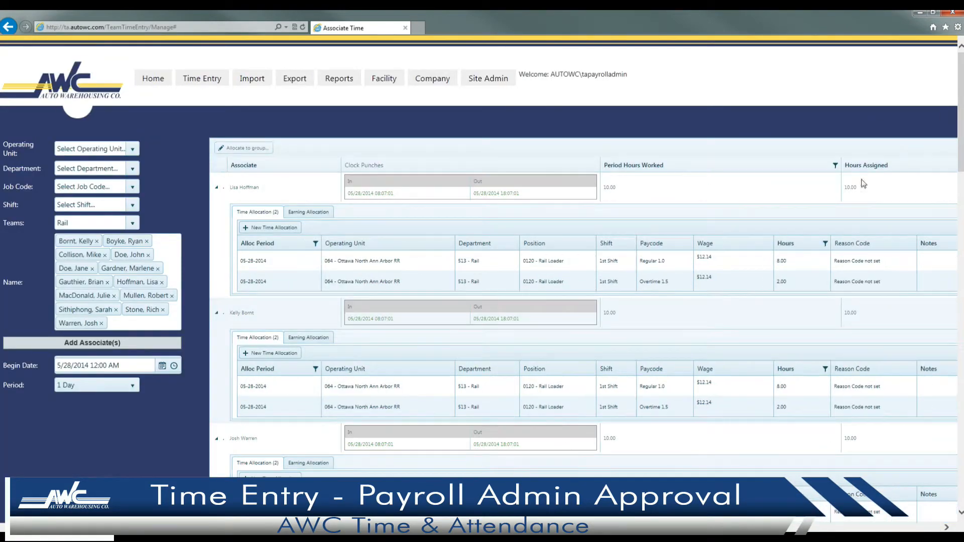
Scroll the grid right to confirm the Rail team allocations read Payroll Admin Approved.
{"action": "left_click_drag", "start_coordinate": [547, 527], "coordinate": [788, 527]}
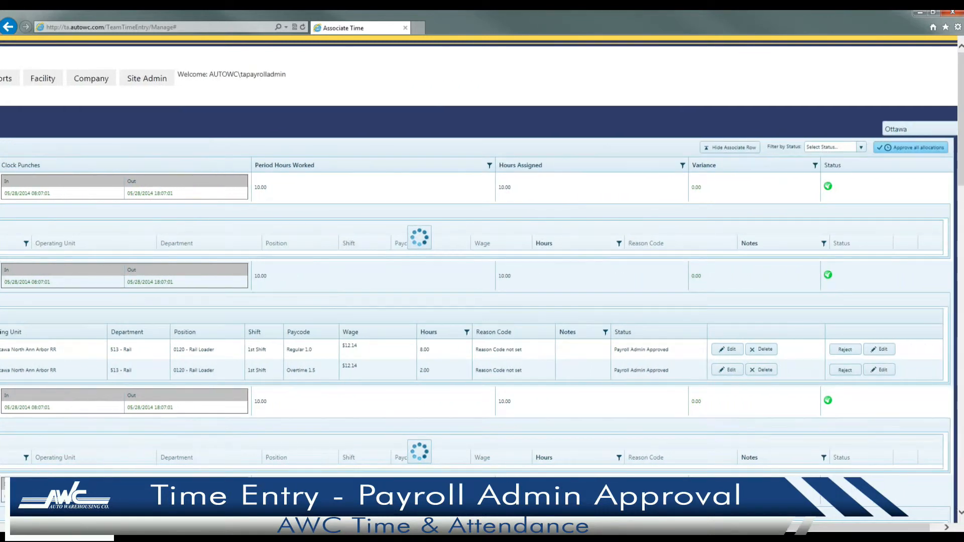
{"action": "left_click_drag", "start_coordinate": [788, 527], "coordinate": [800, 527]}
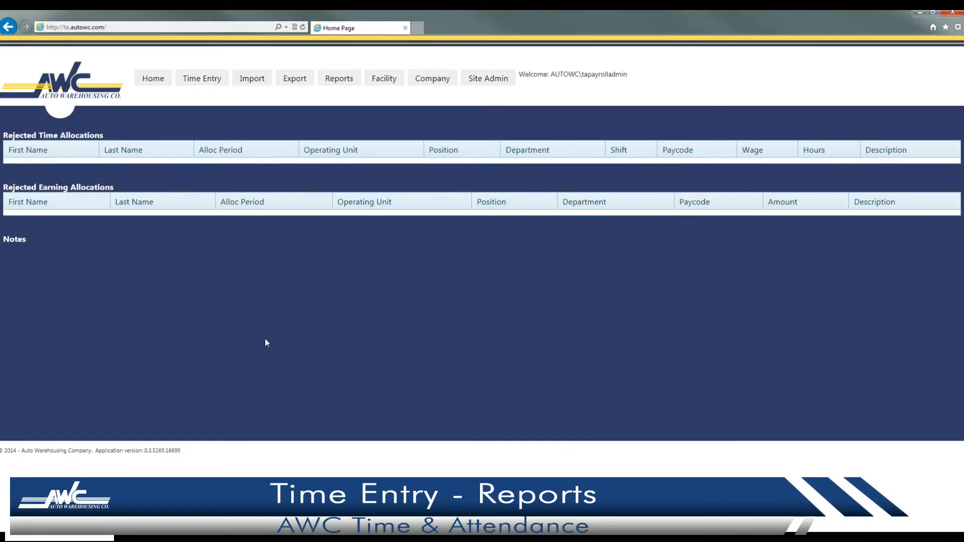
On the Reports page, choose the Ottawa facility with dates 5/26/2014 to 6/1/2014.
{"action": "left_click", "coordinate": [345, 85]}
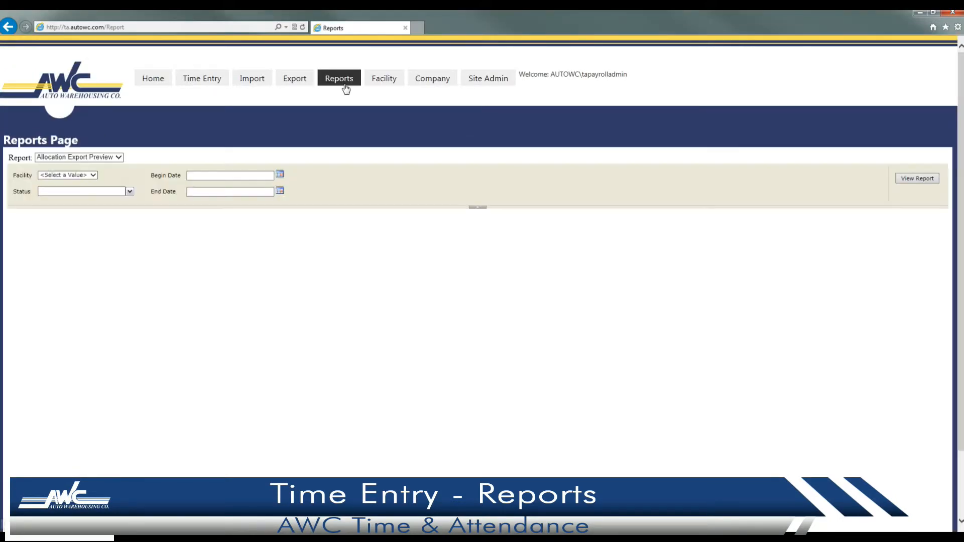
{"action": "left_click", "coordinate": [93, 175]}
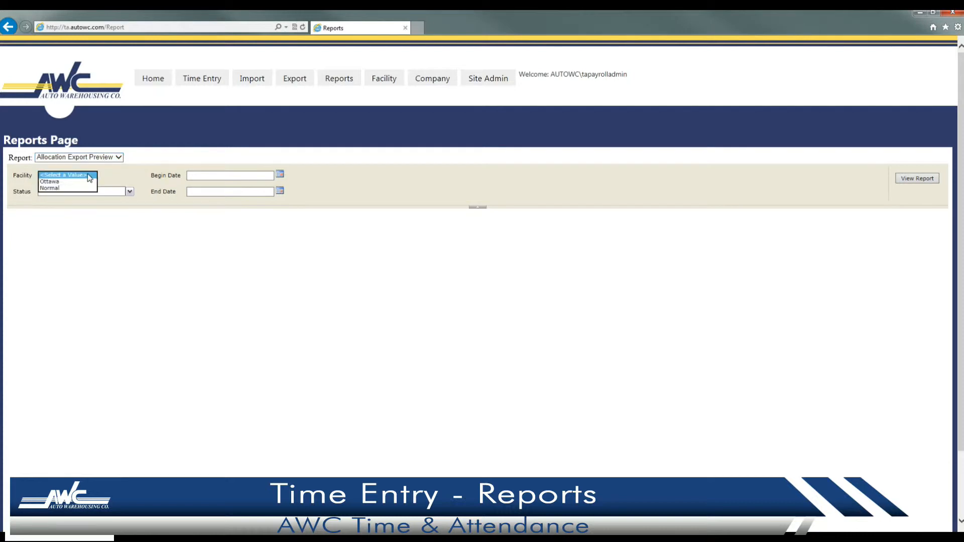
{"action": "left_click", "coordinate": [81, 185]}
{"action": "left_click", "coordinate": [280, 176]}
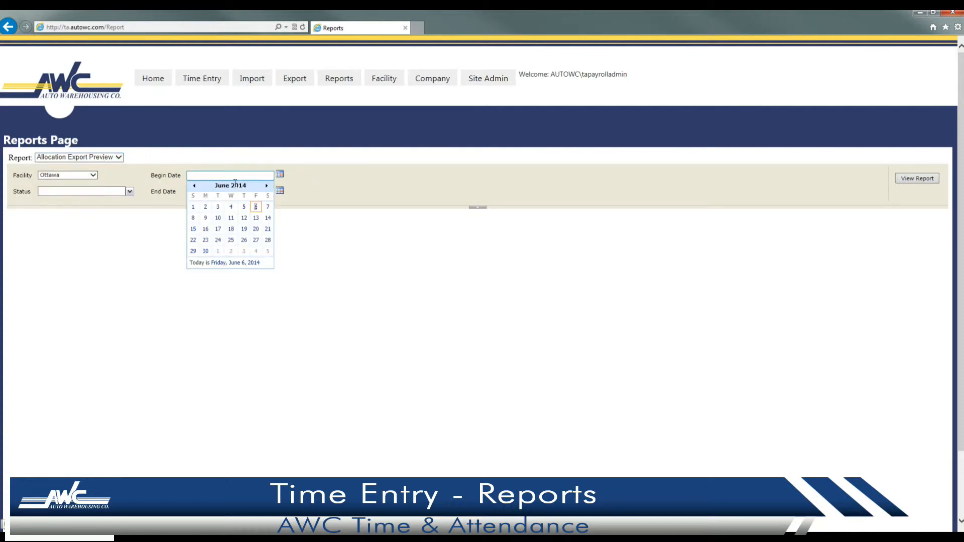
{"action": "left_click", "coordinate": [194, 186]}
{"action": "left_click", "coordinate": [206, 250]}
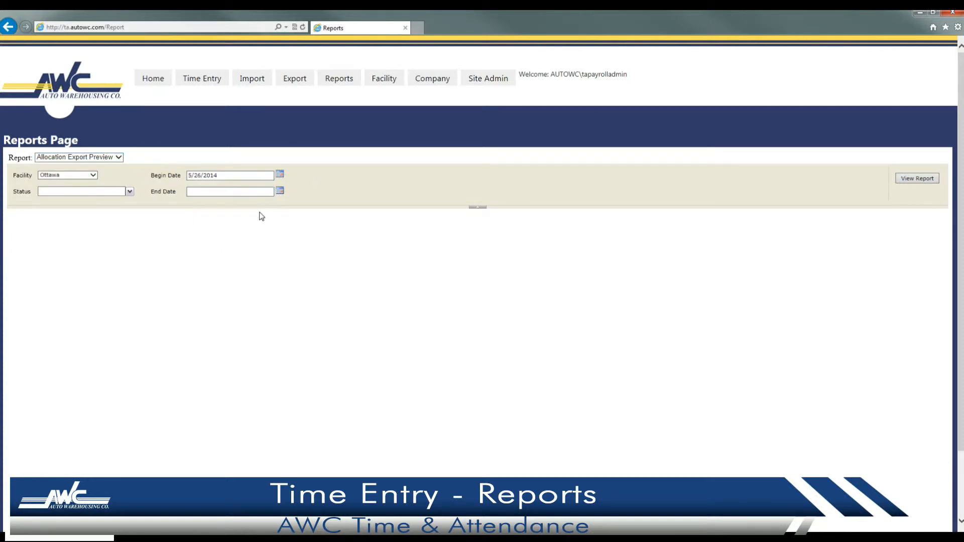
{"action": "left_click", "coordinate": [280, 191]}
{"action": "left_click", "coordinate": [193, 223]}
Filter the status to Payroll Admin Approved and generate the Allocation Export Preview.
{"action": "left_click", "coordinate": [129, 192]}
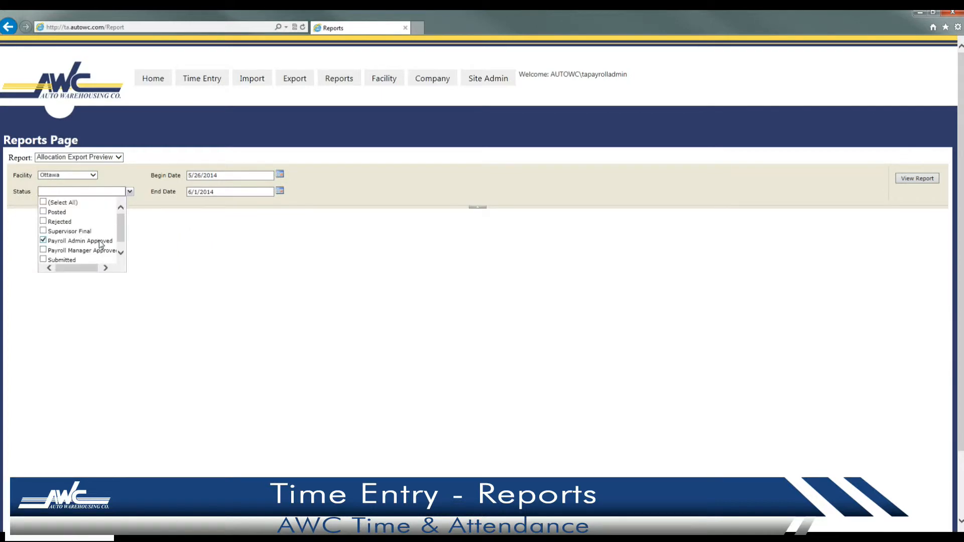
{"action": "left_click", "coordinate": [813, 201]}
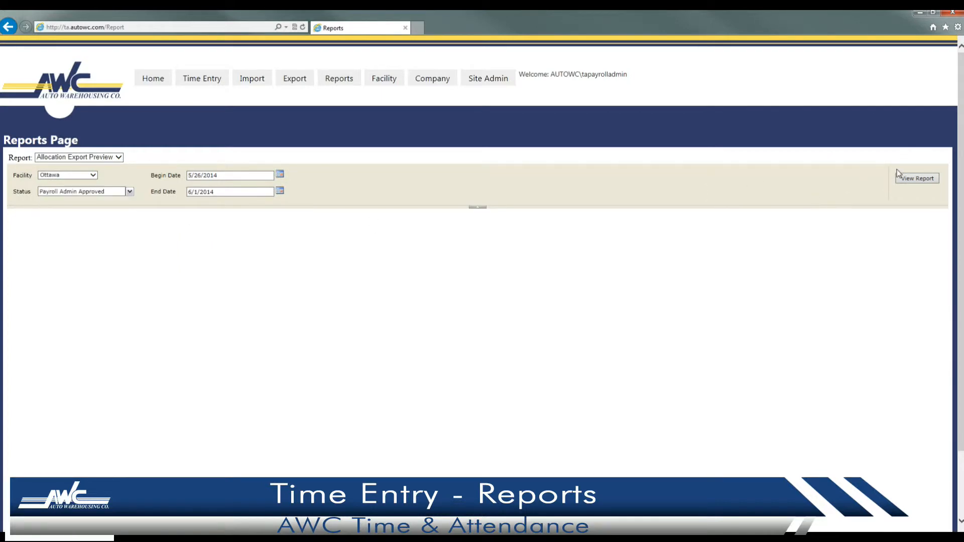
{"action": "left_click", "coordinate": [907, 179]}
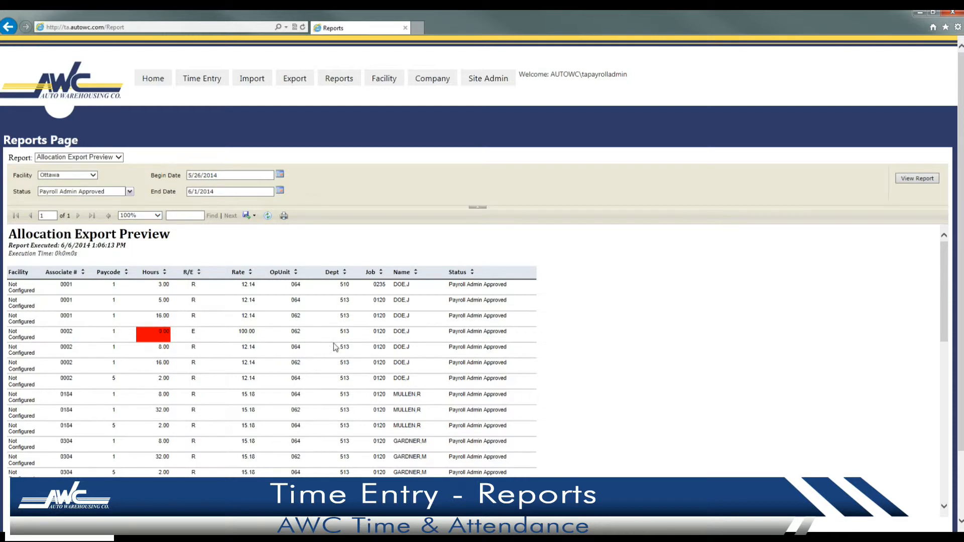
Scroll to the Allocation Export Preview totals (512.00 hours, 6984.24) and check export formats without exporting.
{"action": "left_click_drag", "start_coordinate": [948, 275], "coordinate": [952, 440]}
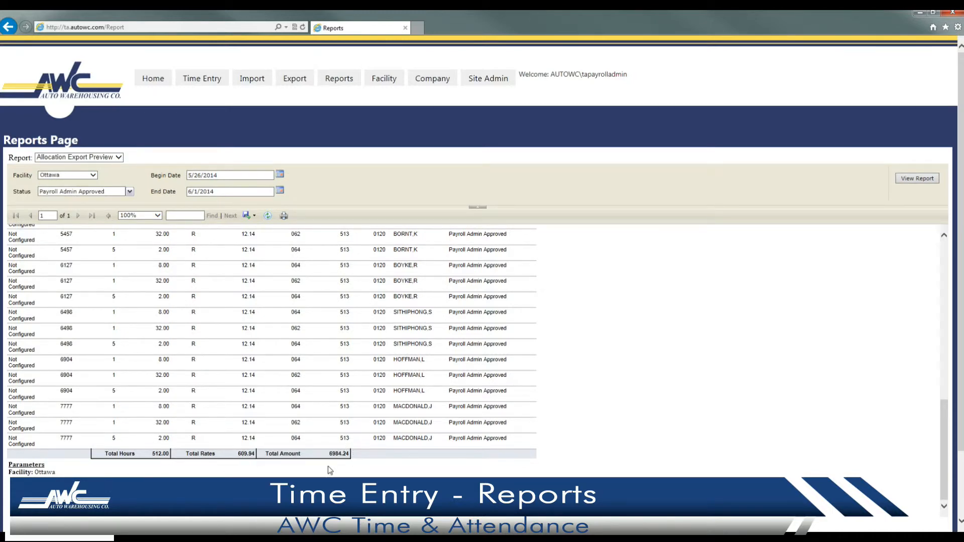
{"action": "left_click", "coordinate": [247, 217]}
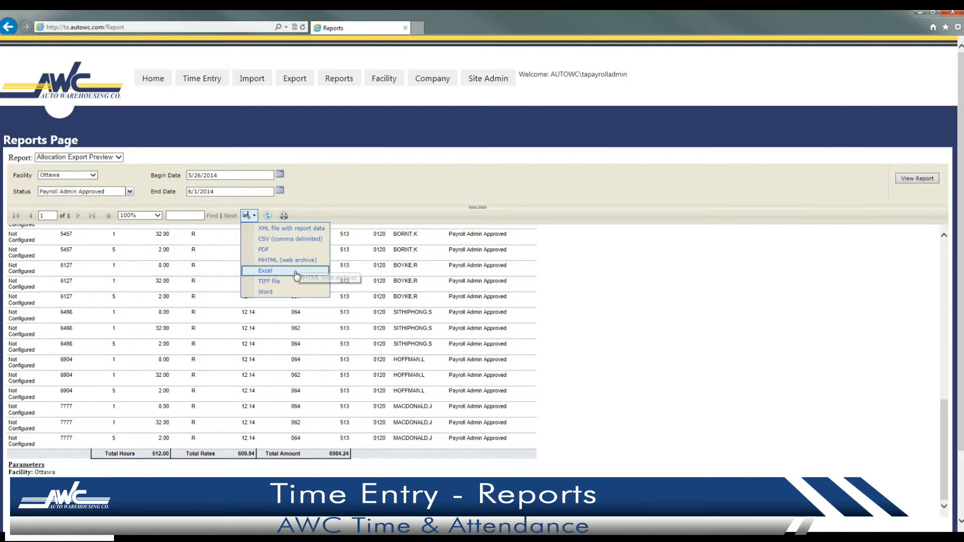
{"action": "left_click", "coordinate": [341, 196]}
Select the Clock Punches report for facility Ottawa, team Rail, with all associates.
{"action": "left_click", "coordinate": [119, 157]}
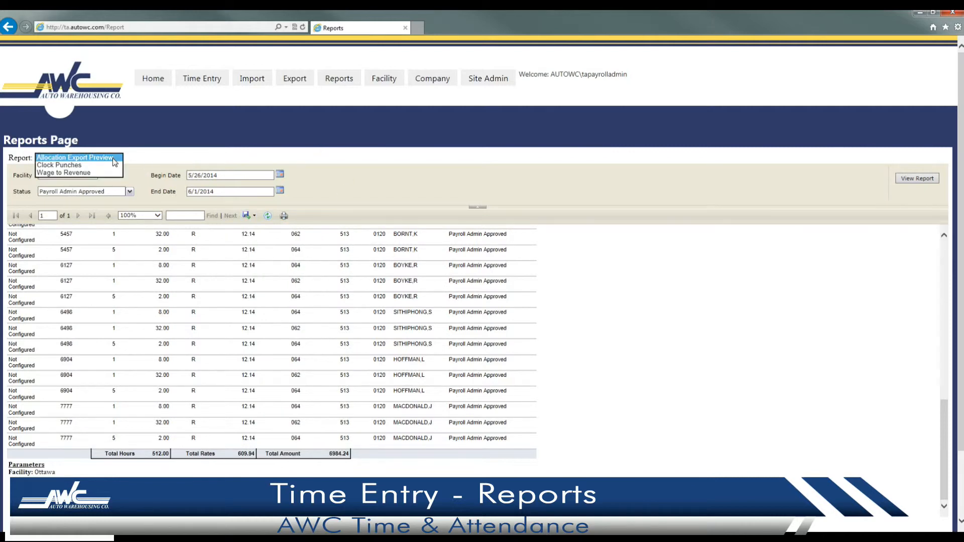
{"action": "left_click", "coordinate": [103, 166]}
{"action": "key", "text": "Down"}
{"action": "left_click", "coordinate": [102, 174]}
{"action": "left_click", "coordinate": [100, 181]}
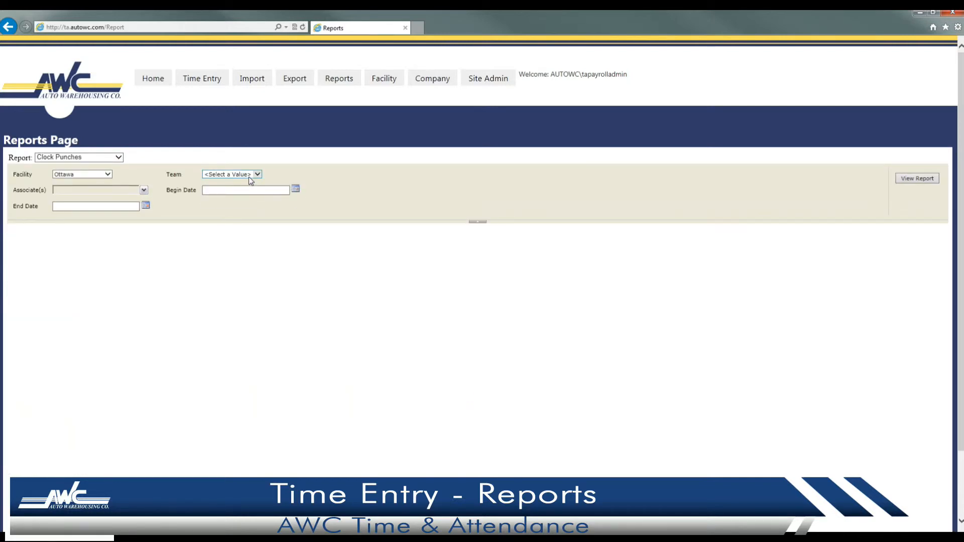
{"action": "left_click", "coordinate": [241, 174]}
{"action": "left_click", "coordinate": [243, 200]}
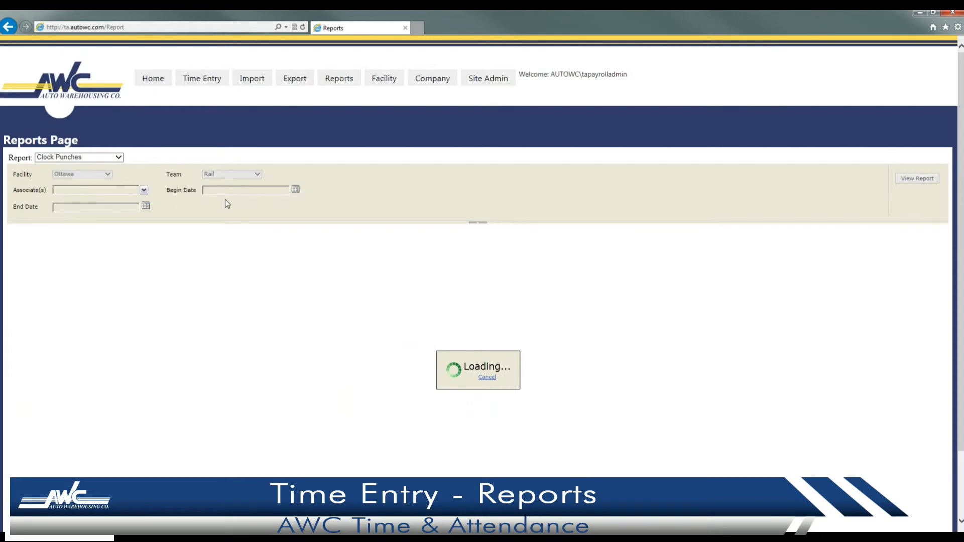
{"action": "left_click", "coordinate": [144, 190]}
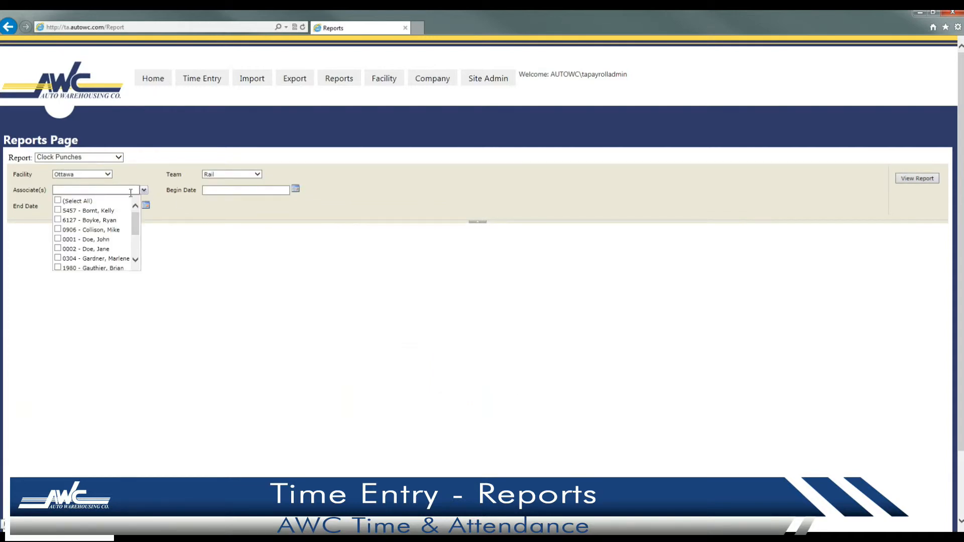
{"action": "left_click", "coordinate": [89, 200]}
Set the date range to 5/28/2014–5/29/2014 and view the report.
{"action": "left_click", "coordinate": [295, 189]}
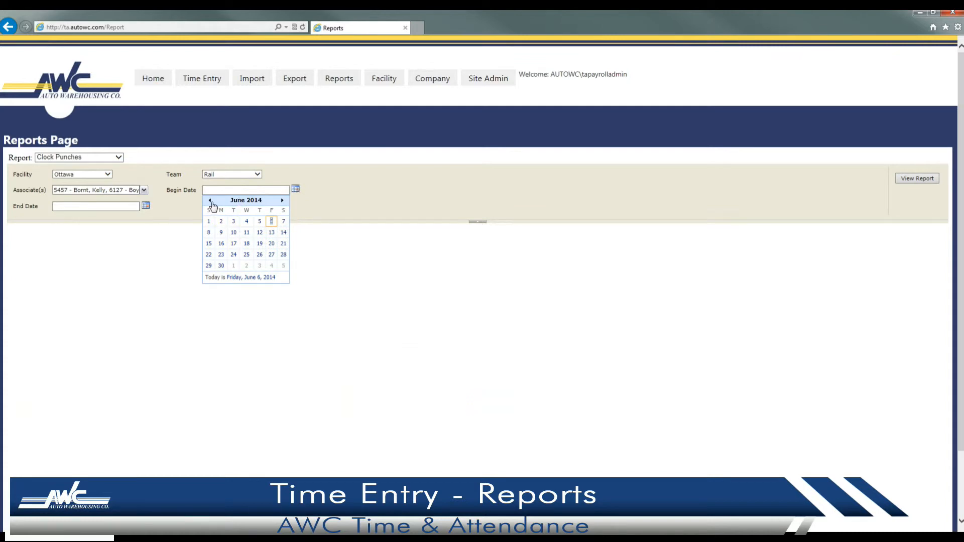
{"action": "left_click", "coordinate": [211, 201]}
{"action": "left_click", "coordinate": [247, 265]}
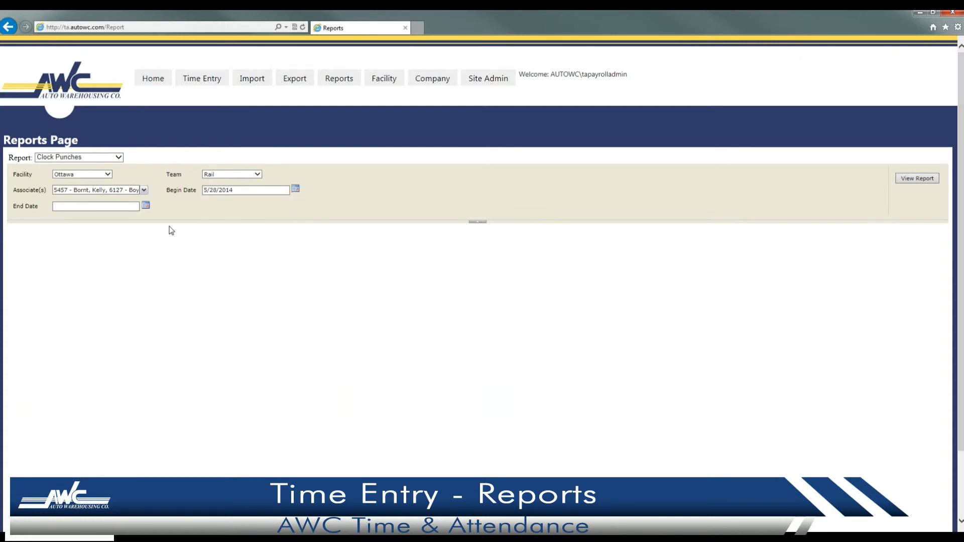
{"action": "left_click", "coordinate": [146, 206]}
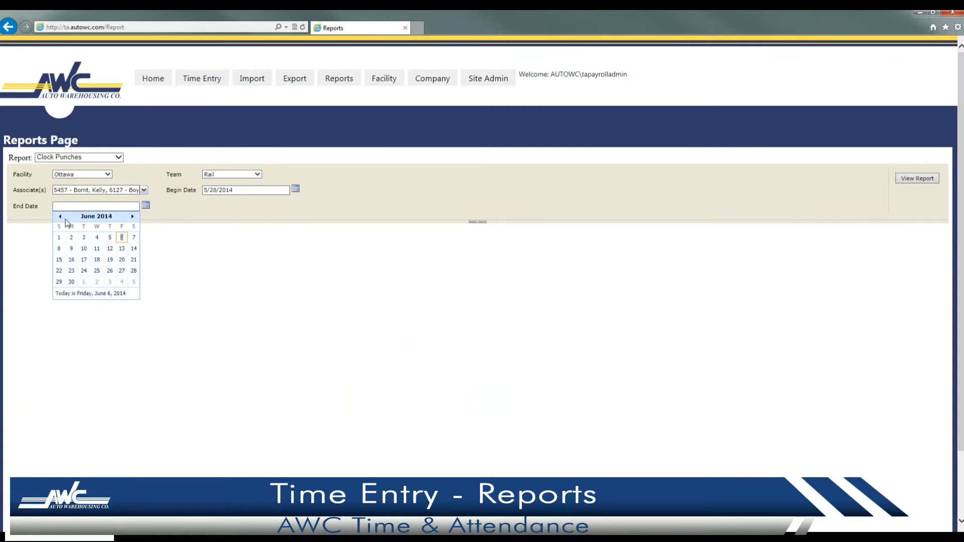
{"action": "left_click", "coordinate": [60, 218]}
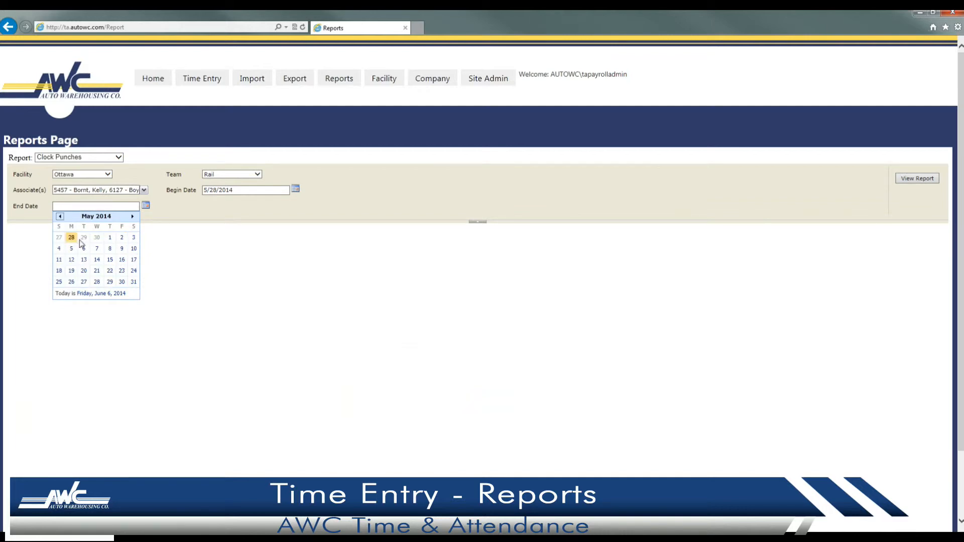
{"action": "left_click", "coordinate": [109, 282]}
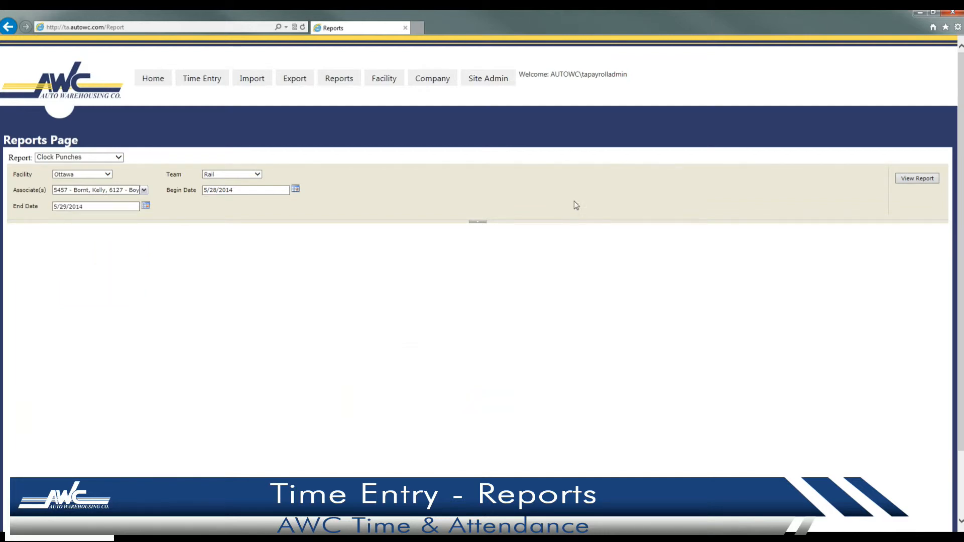
{"action": "left_click", "coordinate": [926, 180]}
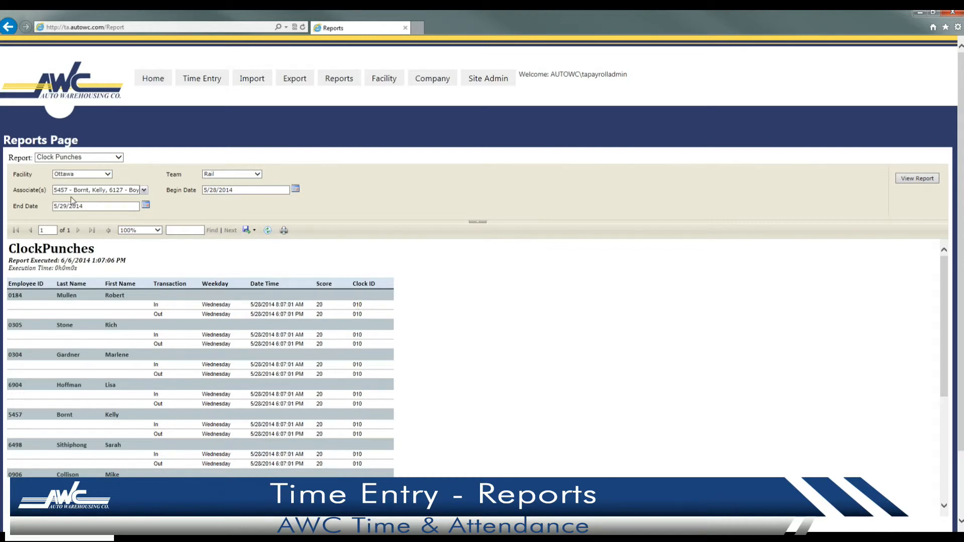
Open the Report dropdown listing the available reports.
{"action": "left_click", "coordinate": [118, 158]}
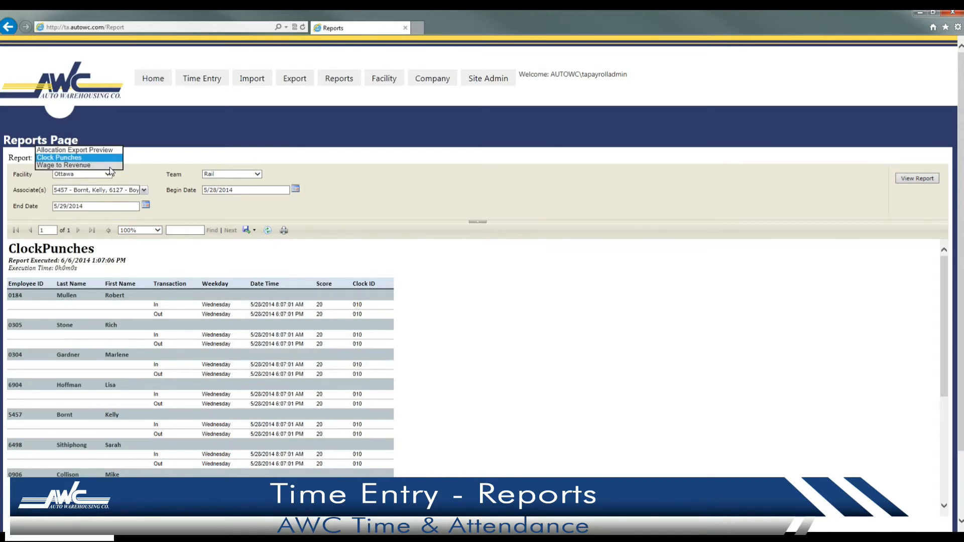
Choose the Wage to Revenue report for Ottawa with every operating unit included.
{"action": "left_click", "coordinate": [110, 166]}
{"action": "left_click", "coordinate": [112, 176]}
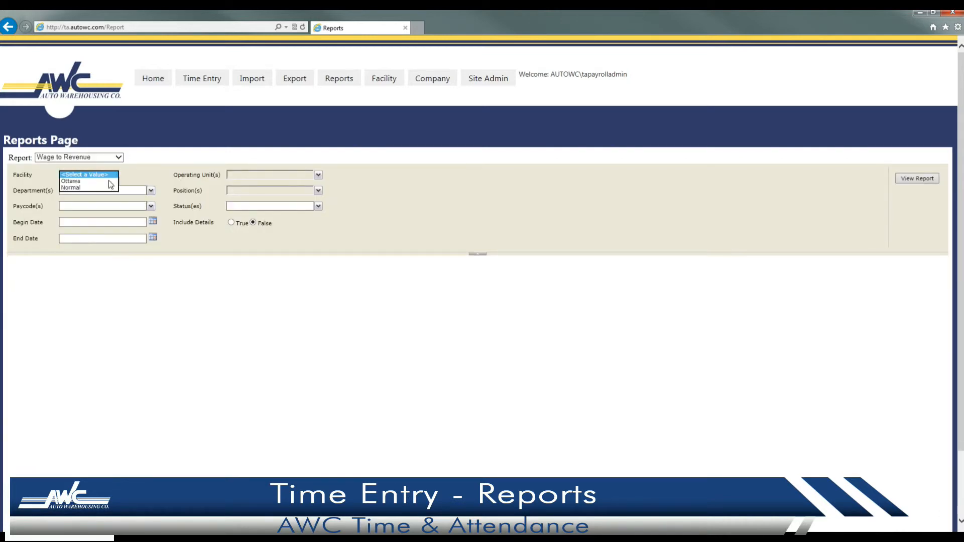
{"action": "left_click", "coordinate": [106, 182]}
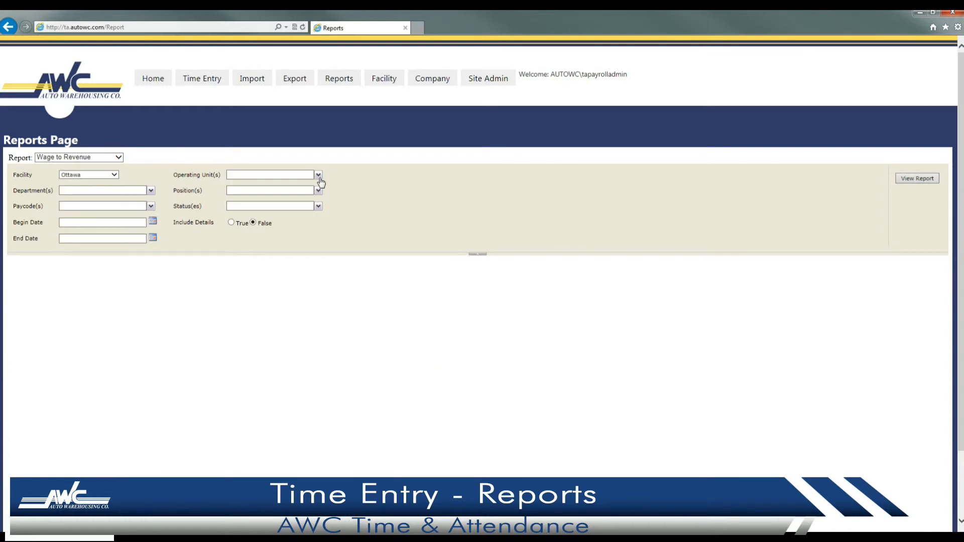
{"action": "left_click", "coordinate": [318, 176]}
{"action": "left_click", "coordinate": [253, 190]}
{"action": "left_click", "coordinate": [400, 195]}
Confirm departments and positions, and add the Overtime 1.5 and Doubletime 2.0 paycodes.
{"action": "left_click", "coordinate": [143, 190]}
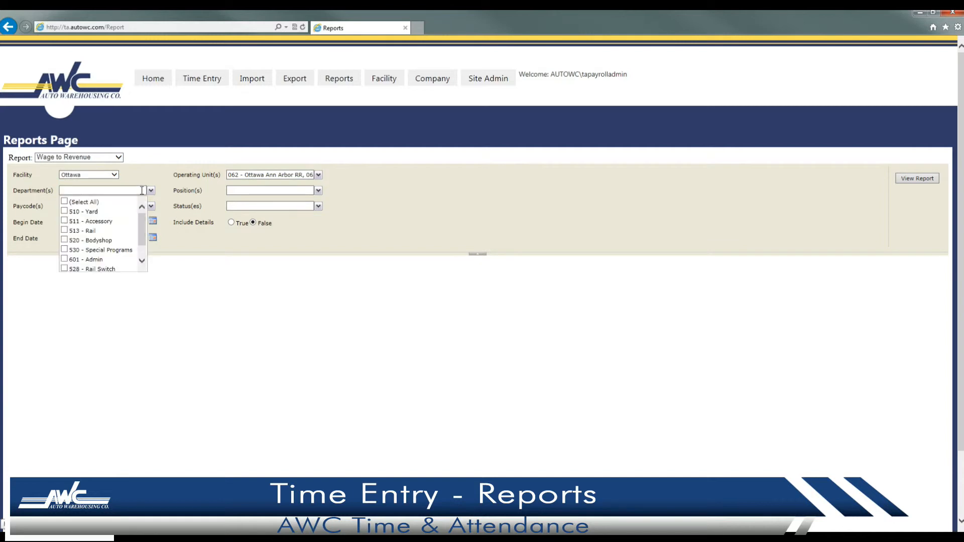
{"action": "left_click", "coordinate": [319, 191]}
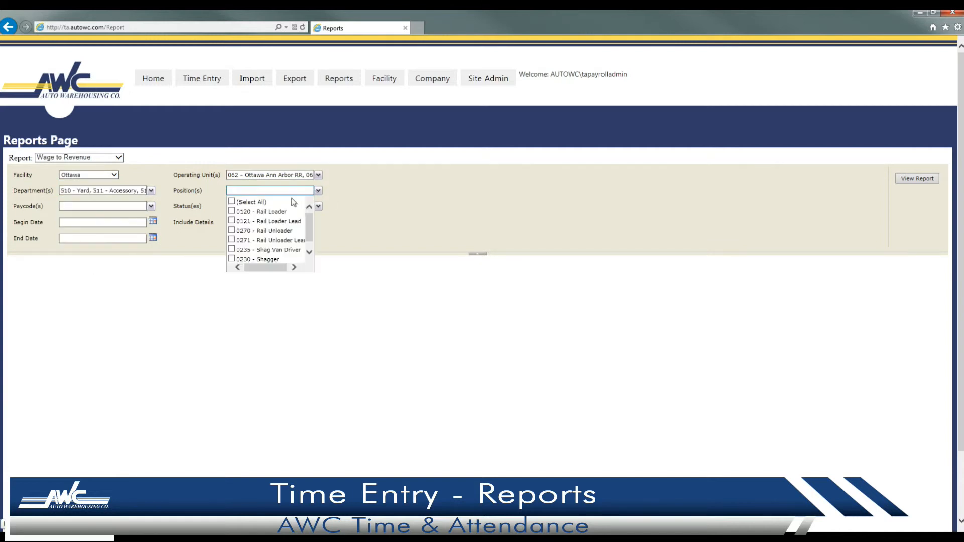
{"action": "left_click", "coordinate": [333, 197]}
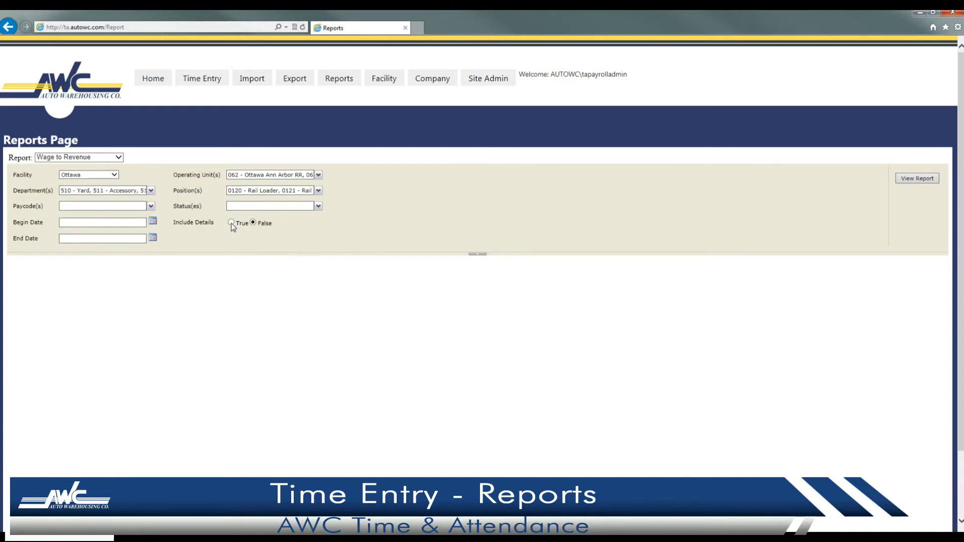
{"action": "left_click", "coordinate": [151, 207]}
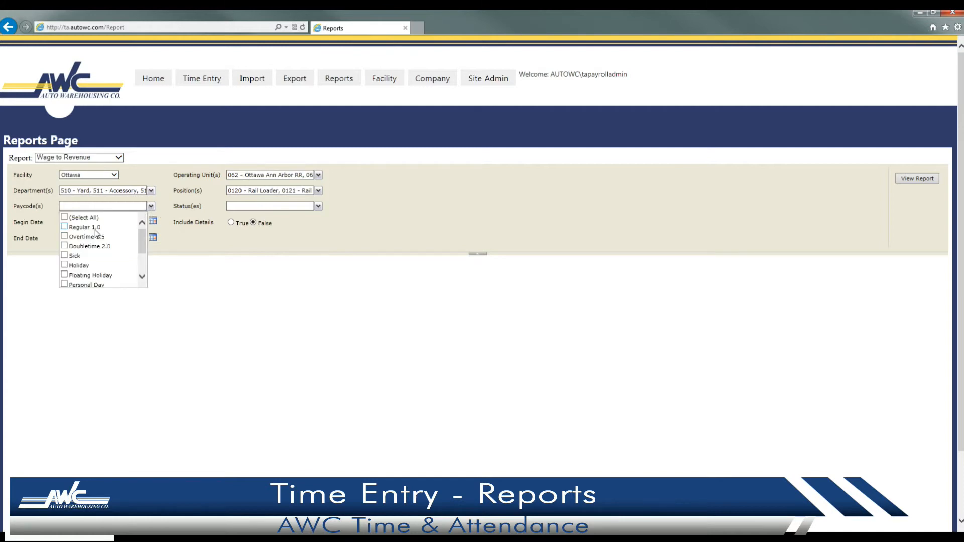
{"action": "left_click", "coordinate": [96, 236]}
{"action": "left_click", "coordinate": [96, 250]}
{"action": "left_click_drag", "start_coordinate": [143, 242], "coordinate": [143, 259]}
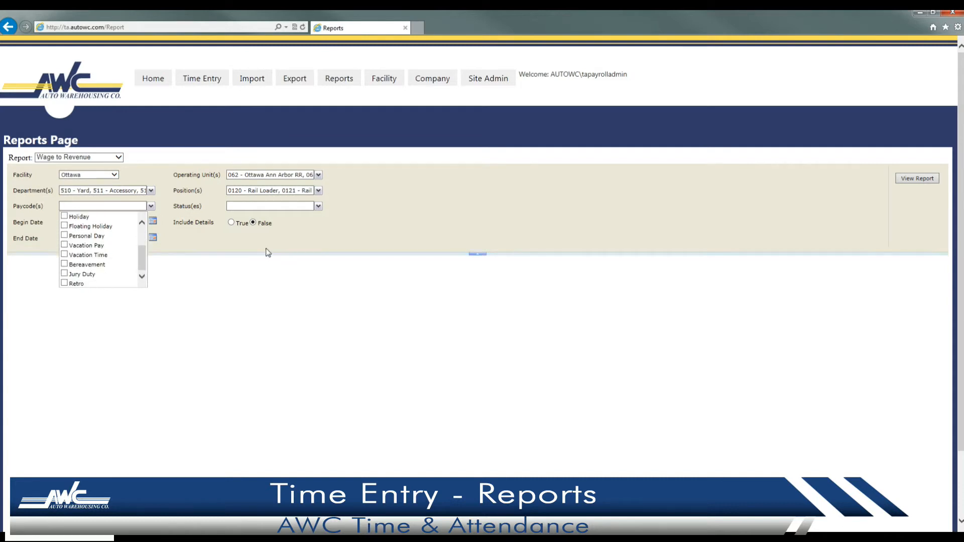
{"action": "left_click", "coordinate": [317, 206]}
Limit to Payroll Admin Approved, set dates 5/28/2014–5/29/2014, and view the report.
{"action": "left_click", "coordinate": [280, 255]}
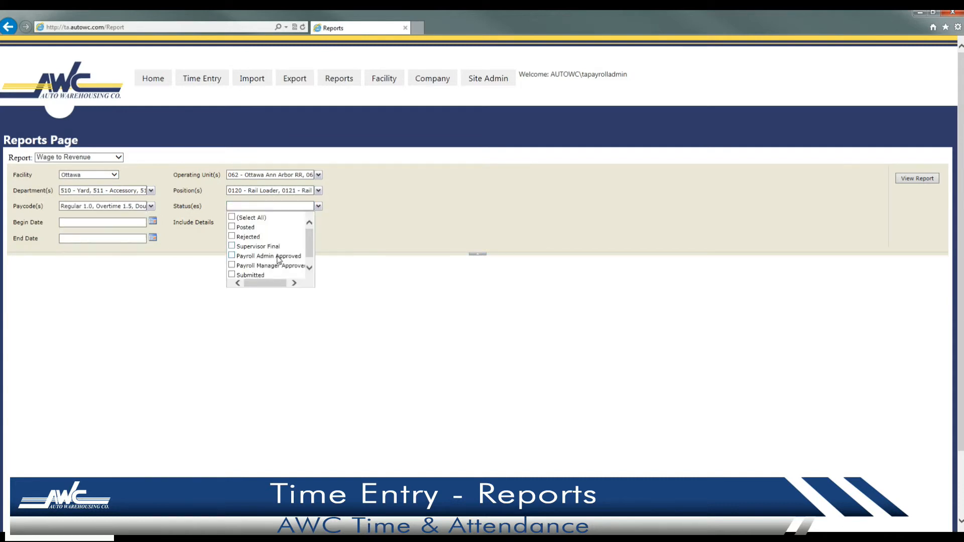
{"action": "left_click", "coordinate": [365, 243]}
{"action": "left_click", "coordinate": [153, 221]}
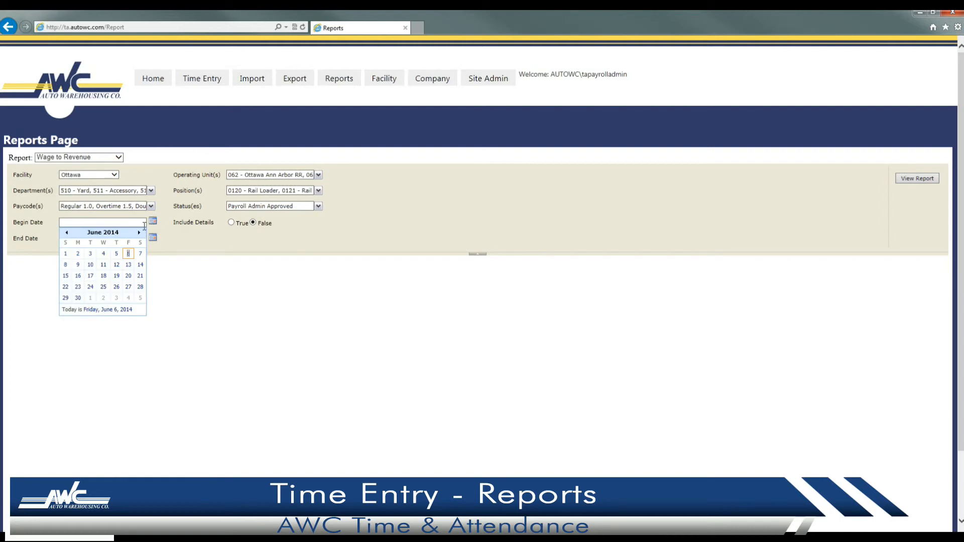
{"action": "left_click", "coordinate": [66, 232]}
{"action": "left_click", "coordinate": [104, 297]}
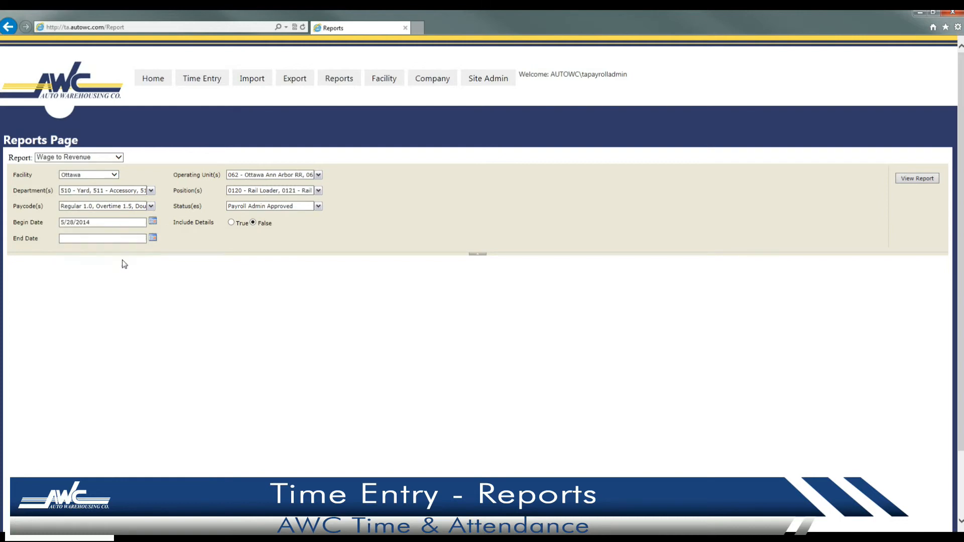
{"action": "left_click", "coordinate": [153, 237]}
{"action": "left_click", "coordinate": [66, 248]}
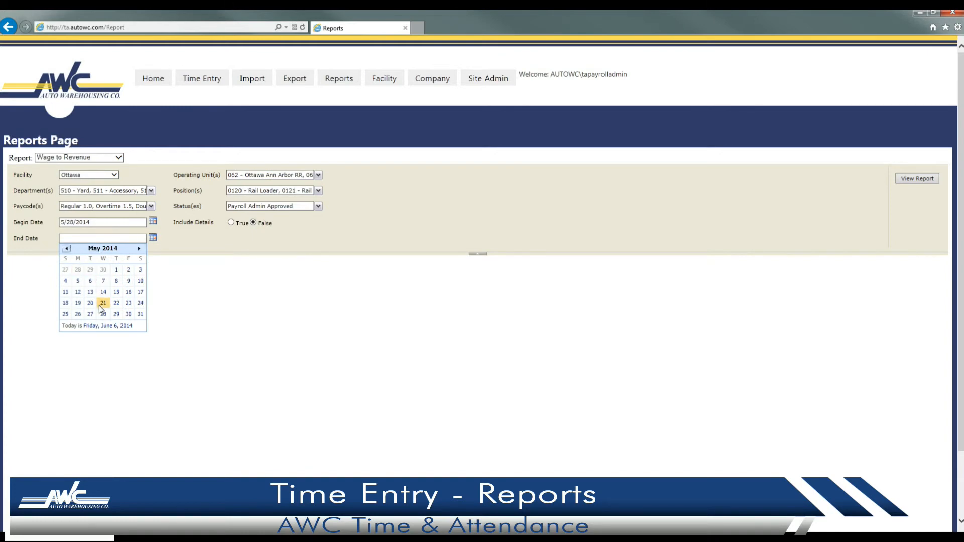
{"action": "left_click", "coordinate": [116, 313]}
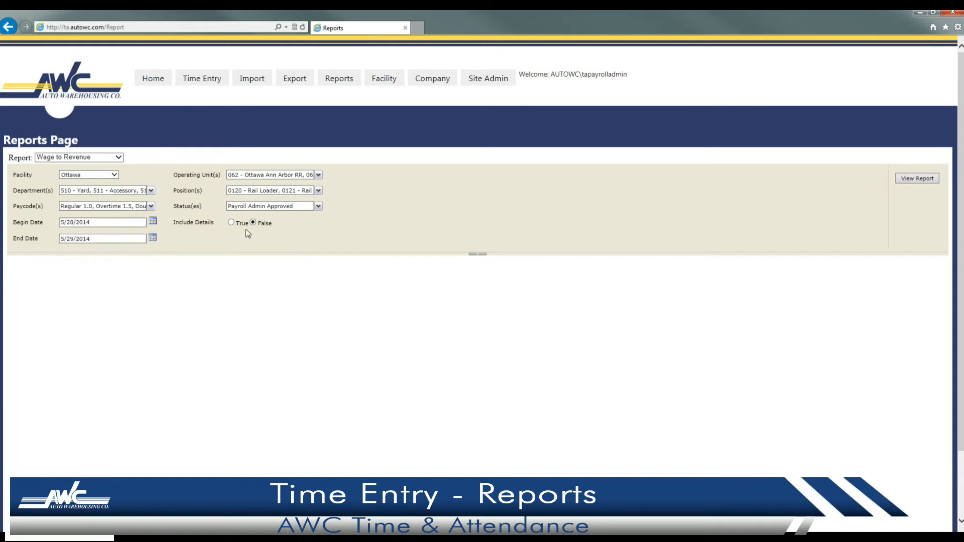
{"action": "left_click", "coordinate": [918, 180]}
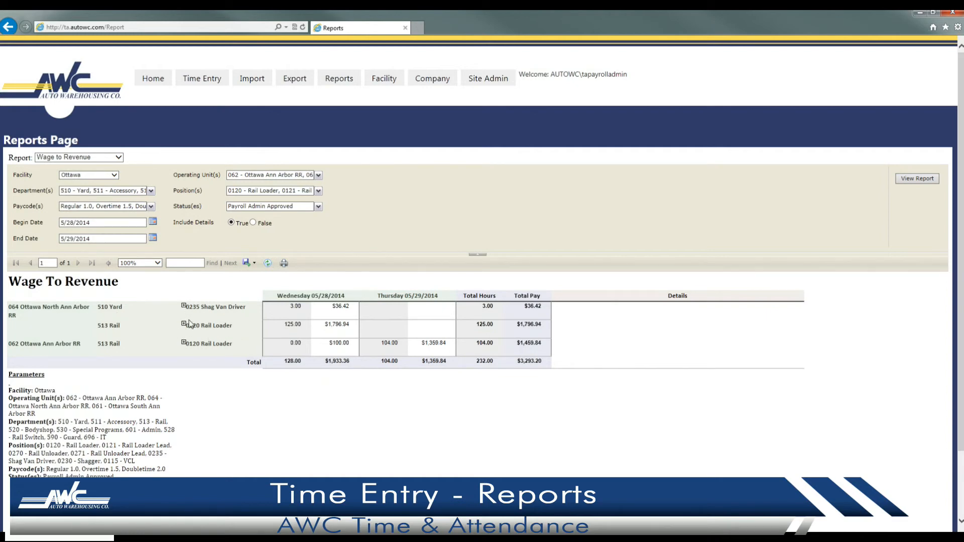
Expand the 0235 Shag Van Driver line to reveal its detail entry.
{"action": "left_click", "coordinate": [184, 306]}
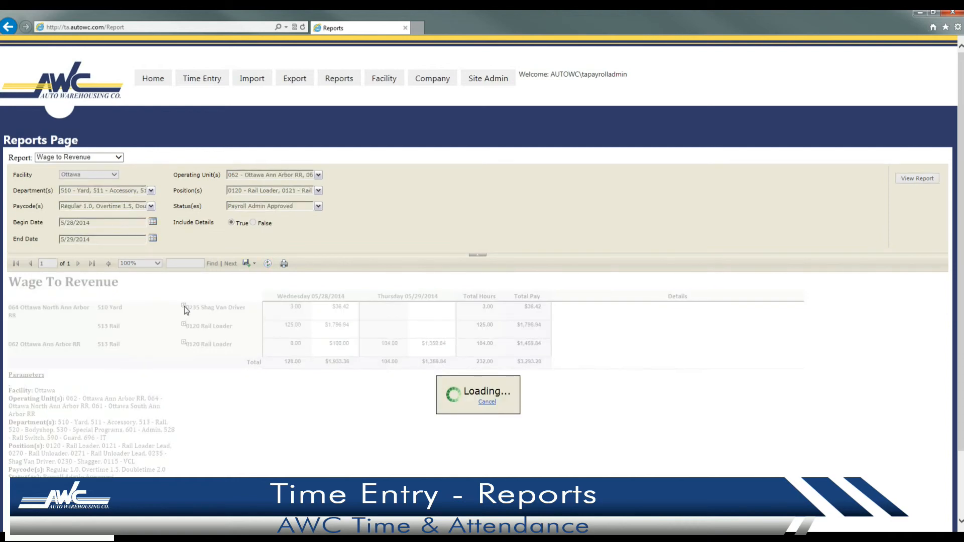